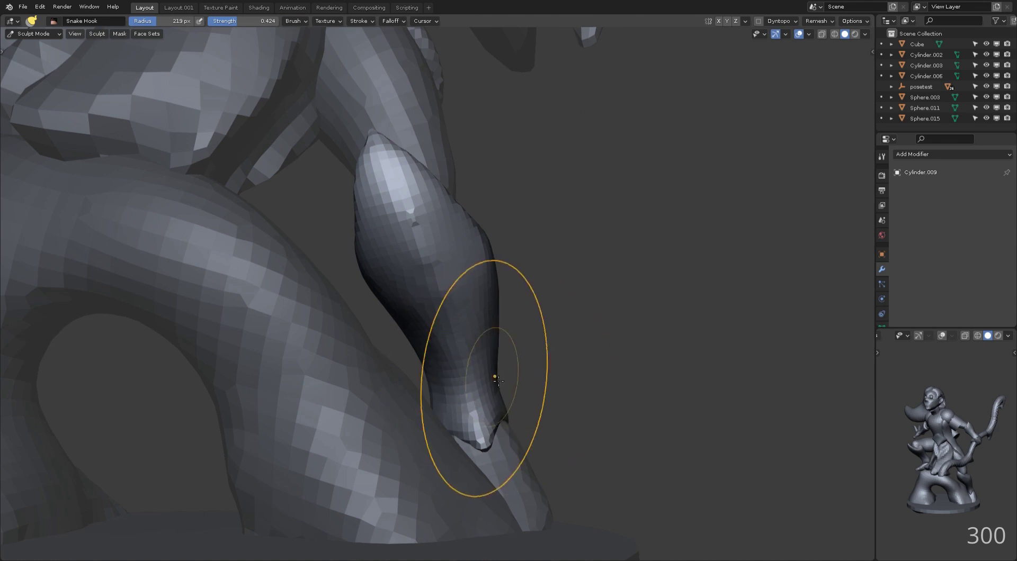
Reshape the upper calf and rim of the standing leg's boot with the Snake Hook brush
drag(382, 302, 367, 185)
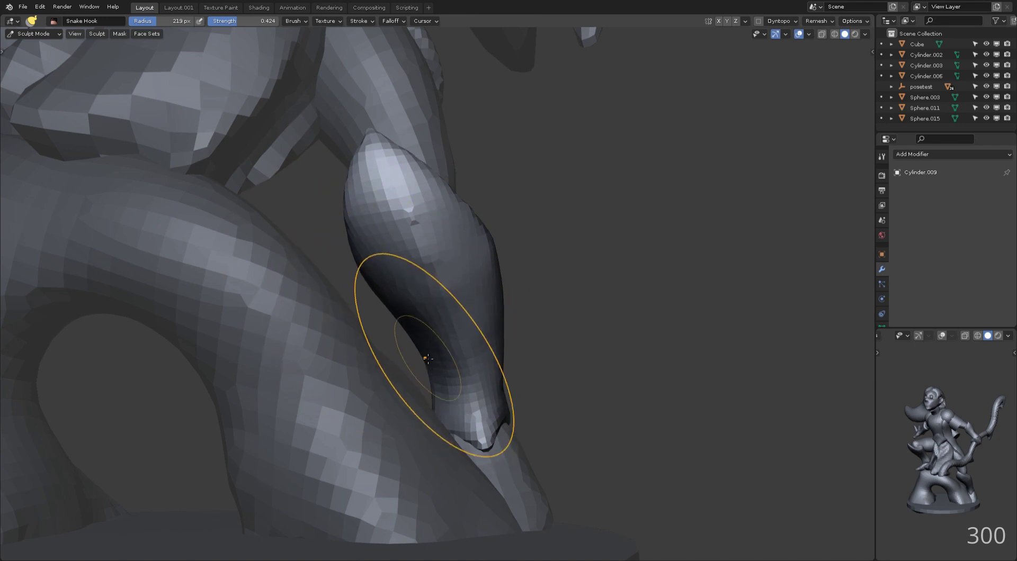
middle_drag(943, 445, 958, 444)
mouse_move(577, 233)
middle_down()
mouse_move(360, 254)
mouse_move(463, 257)
middle_up()
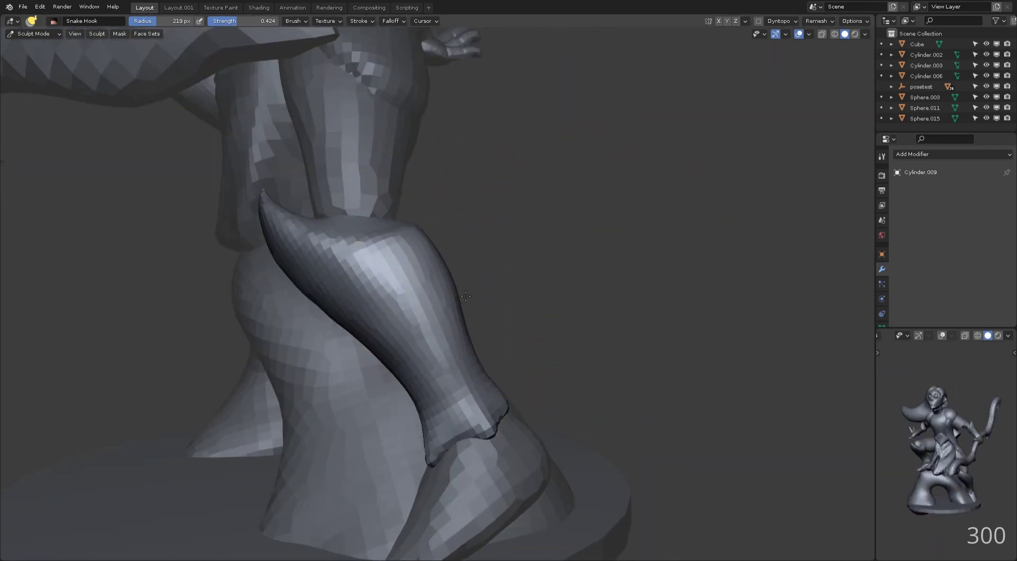
middle_drag(480, 378, 471, 346)
middle_drag(473, 415, 474, 280)
scroll(623, 182, down, 2)
scroll(474, 280, up, 2)
Examine the boot from the front and from above, with the Clay Strips brush active
key(p)
mouse_move(539, 166)
middle_down()
mouse_move(540, 218)
mouse_move(499, 128)
middle_up()
scroll(540, 217, up, 3)
mouse_move(427, 231)
middle_down()
mouse_move(465, 170)
mouse_move(643, 238)
mouse_move(680, 186)
middle_up()
key(c)
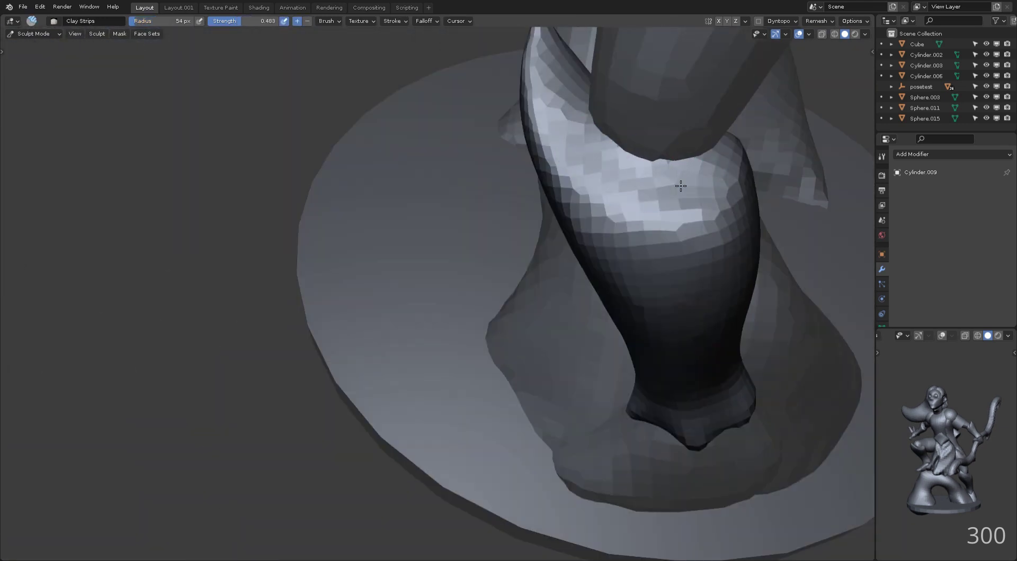
middle_drag(594, 157, 683, 255)
scroll(778, 250, down, 6)
mouse_move(777, 250)
middle_down()
mouse_move(802, 180)
mouse_move(767, 143)
mouse_move(619, 106)
mouse_move(572, 80)
mouse_move(561, 85)
mouse_move(593, 85)
middle_up()
scroll(792, 173, down, 4)
Return to Object Mode, select the head and bring the upper body into close view
key(ctrl+Tab)
scroll(608, 101, up, 1)
middle_drag(625, 116, 630, 99)
middle_drag(658, 300, 395, 163)
scroll(690, 172, down, 5)
click(449, 224)
key(KP_Decimal)
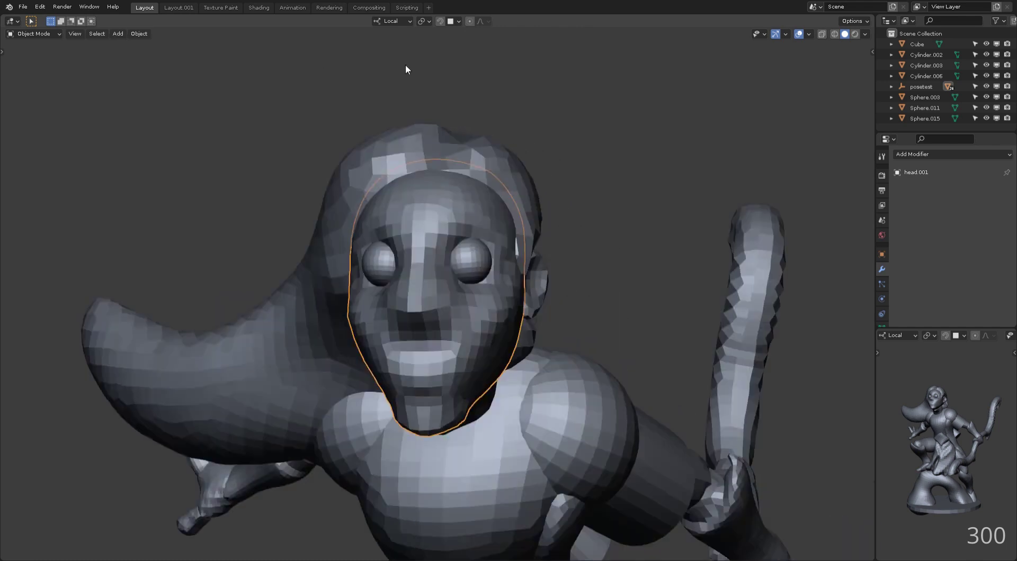
scroll(504, 111, down, 3)
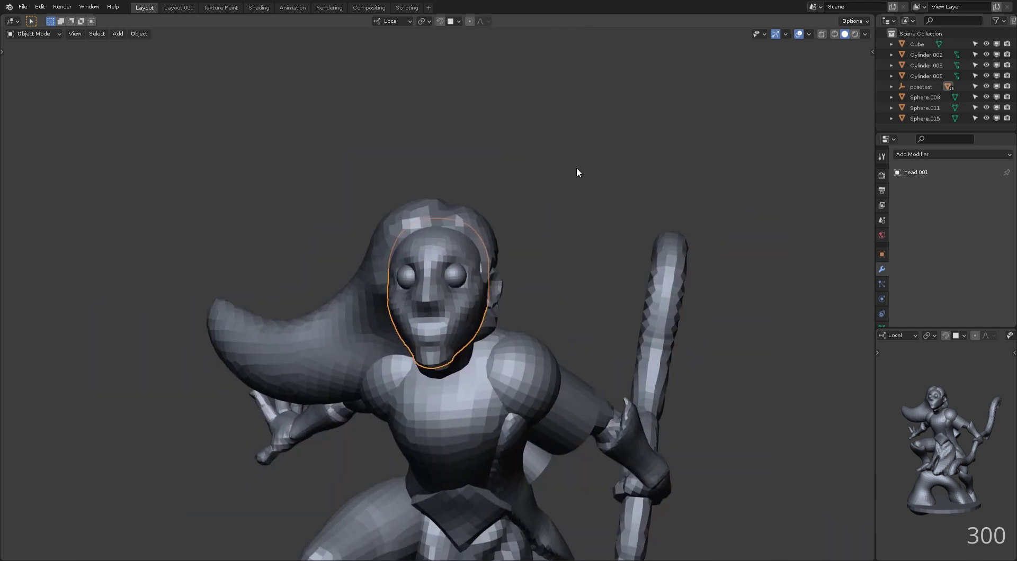
Reposition the neck cylinder and stretch it along its local Z axis by about 1.23
middle_drag(578, 170, 580, 227)
scroll(579, 227, down, 4)
click(468, 296)
key(KP_Decimal)
mouse_move(602, 176)
middle_down()
mouse_move(581, 126)
mouse_move(615, 127)
middle_up()
click(418, 184)
key(g)
click(627, 116)
key(ctrl+Tab)
key(s)
key(z)
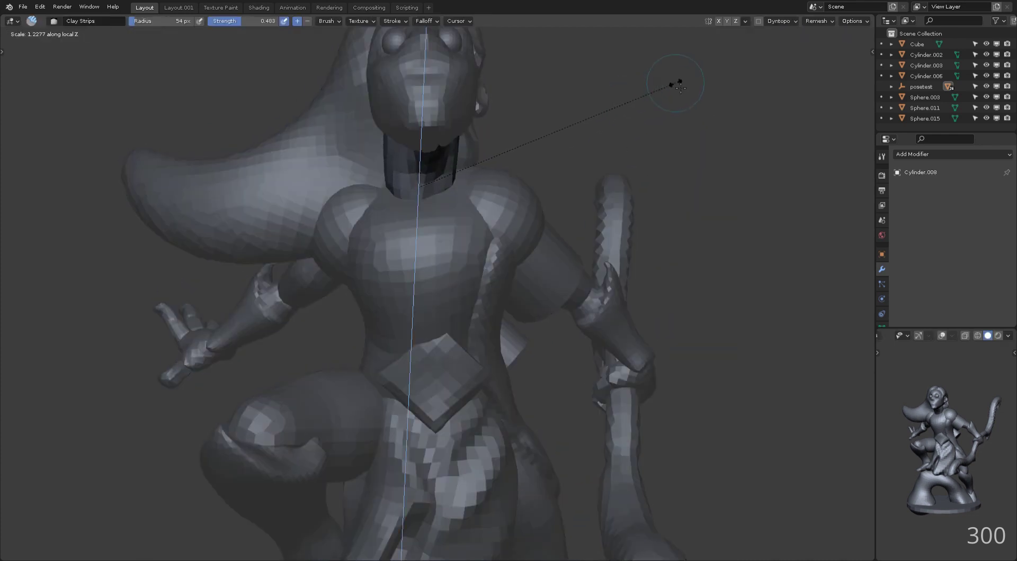
click(680, 88)
Create a new cylinder for the collar and scale it down near the neck
key(ctrl+Tab)
key(shift+a)
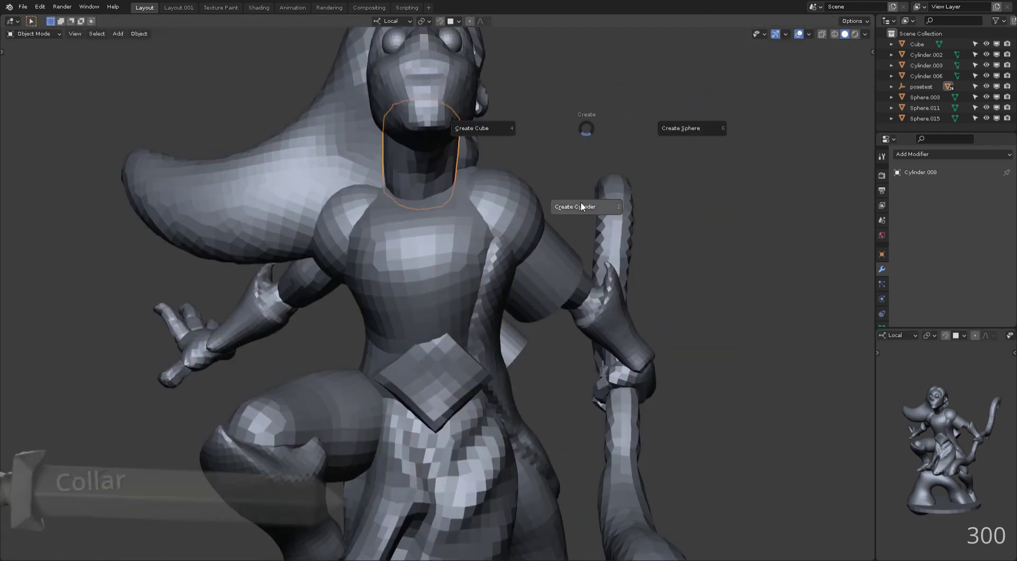
click(581, 184)
key(ctrl+Tab)
key(s)
click(504, 148)
Align the new collar cylinder with the neck by copying the neck's transform to it
key(ctrl+Tab)
shift+click(447, 136)
key(ctrl+c)
click(445, 116)
click(606, 186)
Scale the collar cylinder slightly wider than the neck and adjust its height along local Z
key(ctrl+Tab)
key(s)
click(659, 93)
key(s)
key(z)
click(780, 106)
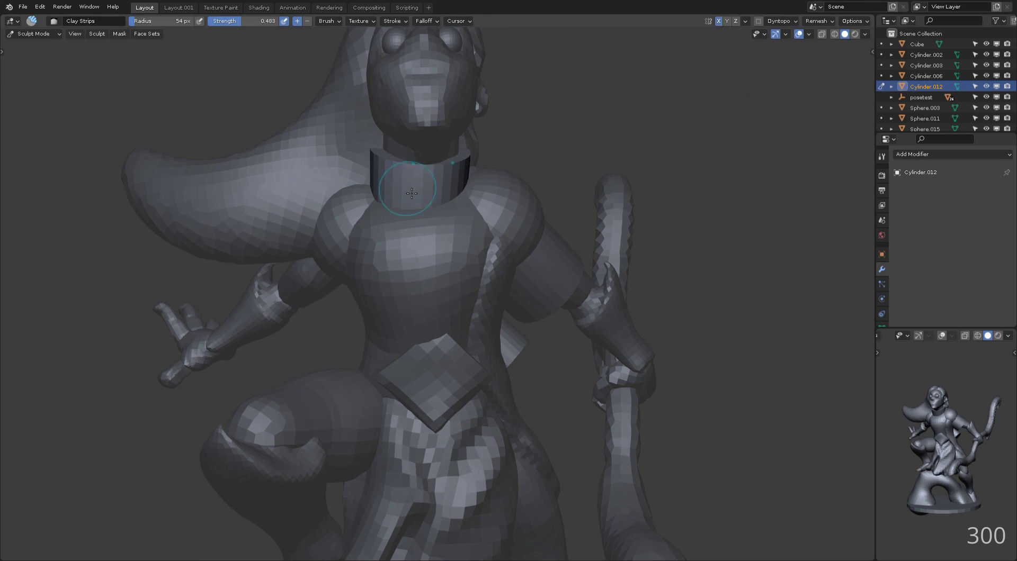
Remesh the collar, reduce the Clay Strips radius and sculpt an opening into the collar's front edge
key(ctrl+r)
click(574, 163)
key(f)
click(438, 164)
mouse_move(438, 164)
middle_down()
mouse_move(447, 167)
mouse_move(424, 172)
middle_up()
drag(421, 175, 443, 177)
middle_drag(447, 175, 434, 160)
mouse_move(433, 160)
mouse_down()
mouse_move(439, 191)
mouse_move(429, 186)
mouse_up()
middle_drag(429, 185, 454, 193)
drag(431, 181, 442, 200)
middle_drag(444, 198, 433, 192)
drag(436, 170, 437, 186)
mouse_move(438, 181)
middle_down()
mouse_move(444, 228)
mouse_move(440, 143)
mouse_move(427, 210)
middle_up()
Adjust the brush strength and shape the collar's front opening and upper sides into a V-shaped neckline
key(shift+f)
click(469, 234)
middle_drag(395, 183, 440, 198)
middle_drag(469, 281, 445, 296)
key(2)
mouse_move(415, 210)
mouse_down()
mouse_move(456, 263)
mouse_move(474, 266)
mouse_up()
mouse_move(458, 254)
middle_down()
mouse_move(473, 230)
mouse_move(517, 238)
middle_up()
drag(374, 192, 405, 219)
mouse_move(408, 212)
middle_down()
mouse_move(370, 233)
mouse_move(378, 196)
middle_up()
Sharpen the collar's upper rim and V-shaped opening with the Pinch/Magnify brush
key(p)
drag(394, 185, 435, 238)
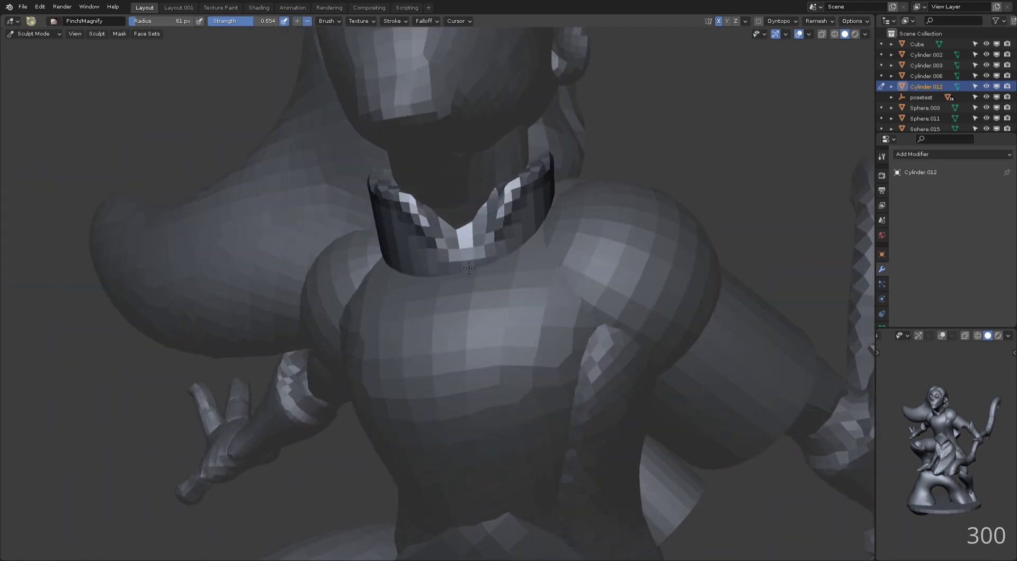
middle_drag(413, 227, 493, 238)
drag(448, 247, 394, 195)
middle_drag(477, 212, 408, 201)
drag(495, 183, 484, 209)
mouse_move(489, 196)
middle_down()
mouse_move(471, 183)
mouse_move(538, 150)
mouse_move(562, 119)
middle_up()
scroll(470, 183, down, 5)
Rotate the collar about -17.5 degrees around its local Z axis and stretch it along that axis by about 1.11
key(ctrl+Tab)
key(r)
key(z)
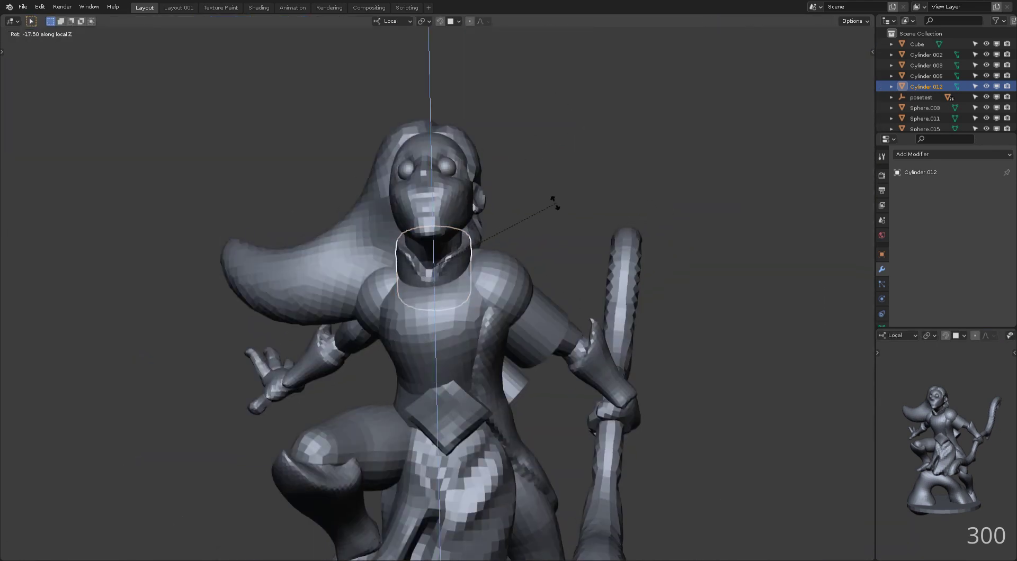
click(556, 191)
key(ctrl+Tab)
key(s)
key(z)
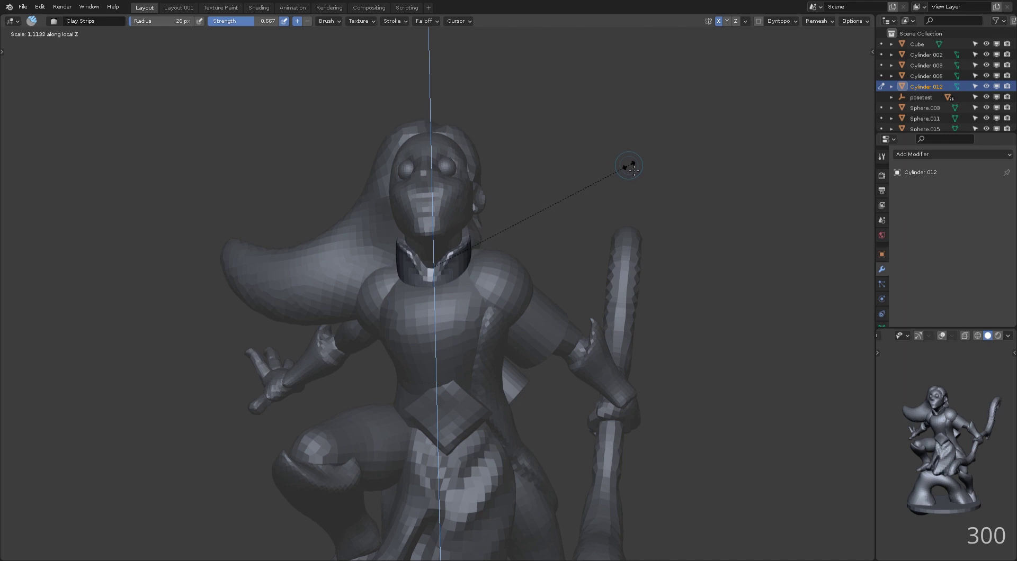
click(630, 172)
Duplicate the collar and the chest in place and join the copies into one object
key(ctrl+Tab)
click(602, 188)
scroll(604, 187, down, 4)
mouse_move(603, 188)
middle_down()
mouse_move(703, 167)
mouse_move(403, 120)
mouse_move(409, 207)
middle_up()
scroll(410, 209, up, 4)
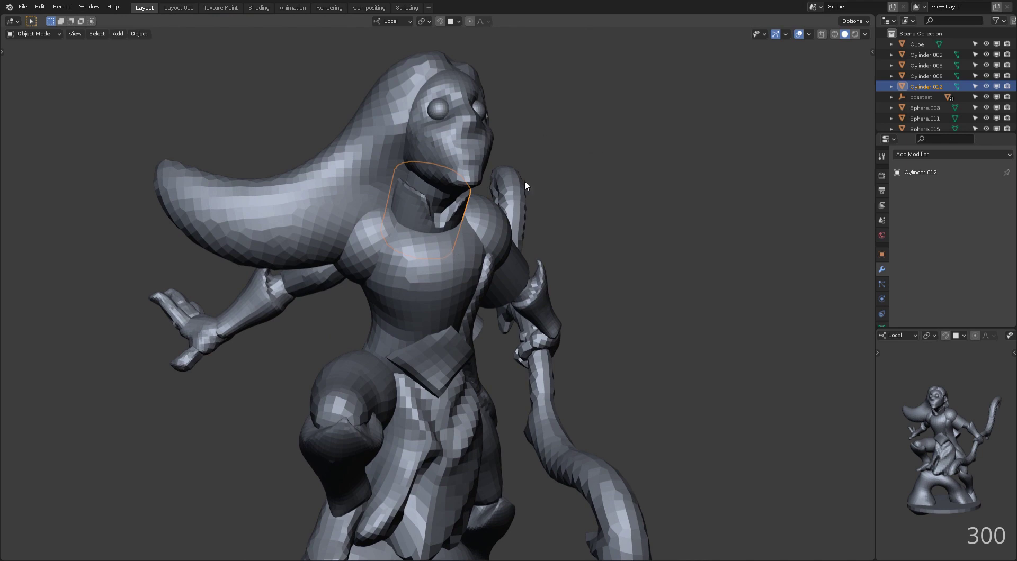
shift+click(463, 256)
key(shift+d)
right_click(635, 180)
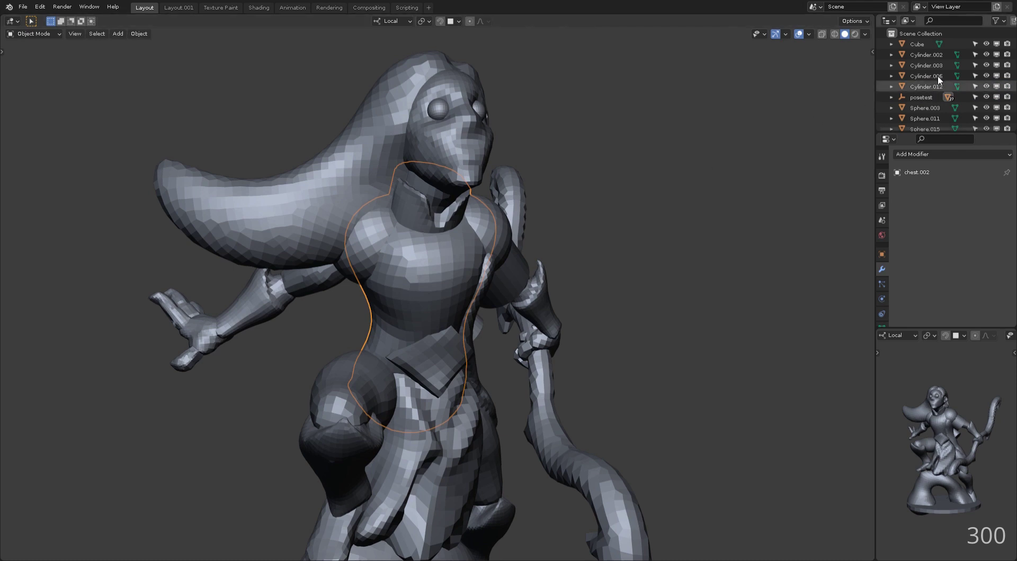
mouse_move(663, 146)
middle_down()
mouse_move(627, 129)
mouse_move(663, 150)
mouse_move(400, 239)
middle_up()
key(ctrl+Tab)
key(a)
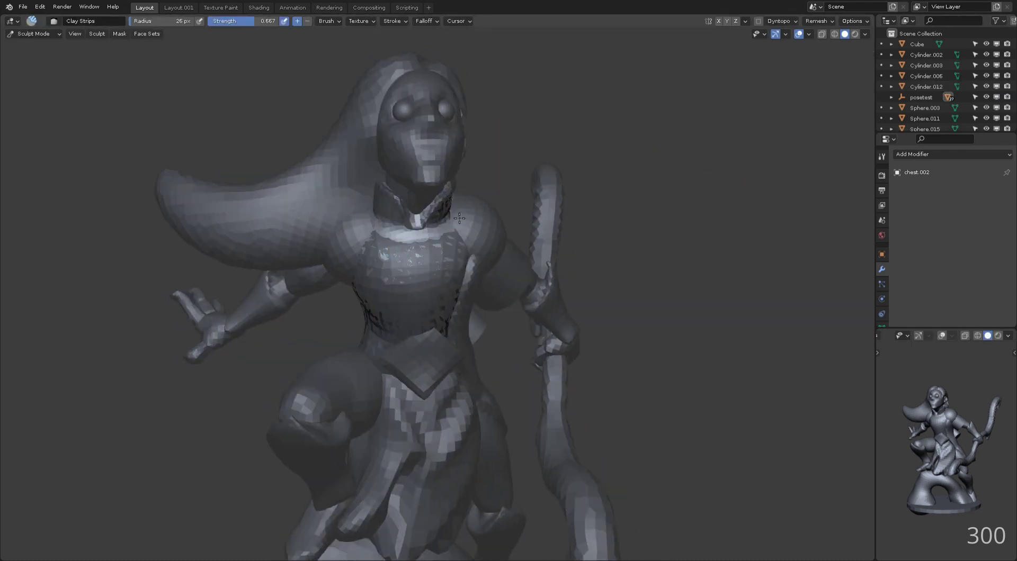
key(ctrl+Tab)
middle_drag(564, 108, 401, 248)
click(363, 268)
middle_drag(164, 48, 237, 52)
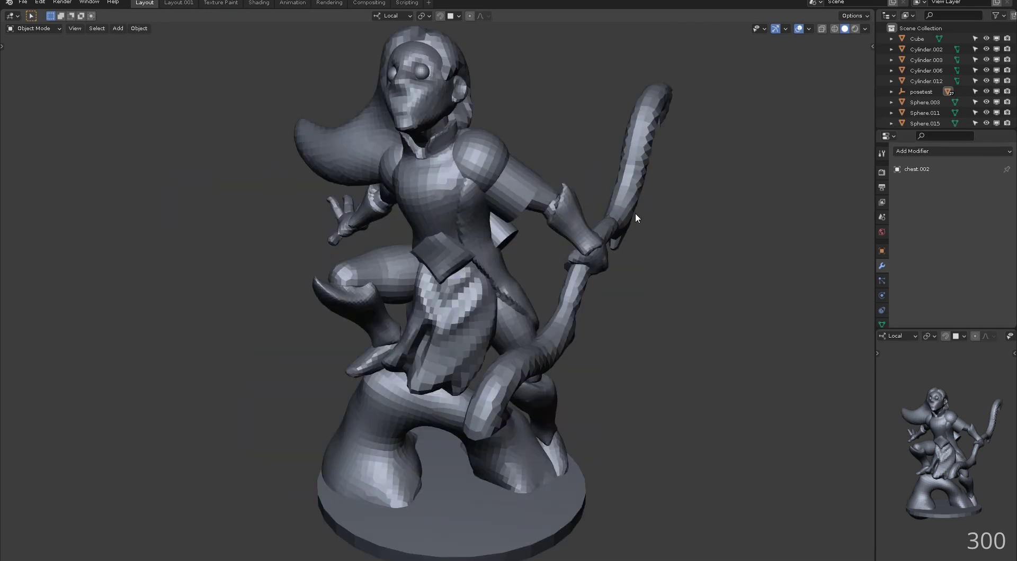
Undo the last few edits on the standing leg's thigh
mouse_move(821, 357)
middle_down()
mouse_move(722, 233)
mouse_move(504, 104)
mouse_move(496, 119)
mouse_move(520, 109)
mouse_move(503, 125)
mouse_move(524, 125)
mouse_move(503, 131)
mouse_move(640, 148)
mouse_move(545, 135)
mouse_move(501, 163)
mouse_move(466, 165)
mouse_move(585, 154)
mouse_move(556, 205)
middle_up()
click(498, 291)
key(ctrl+z)
key(ctrl+z)
key(ctrl+z)
key(ctrl+z)
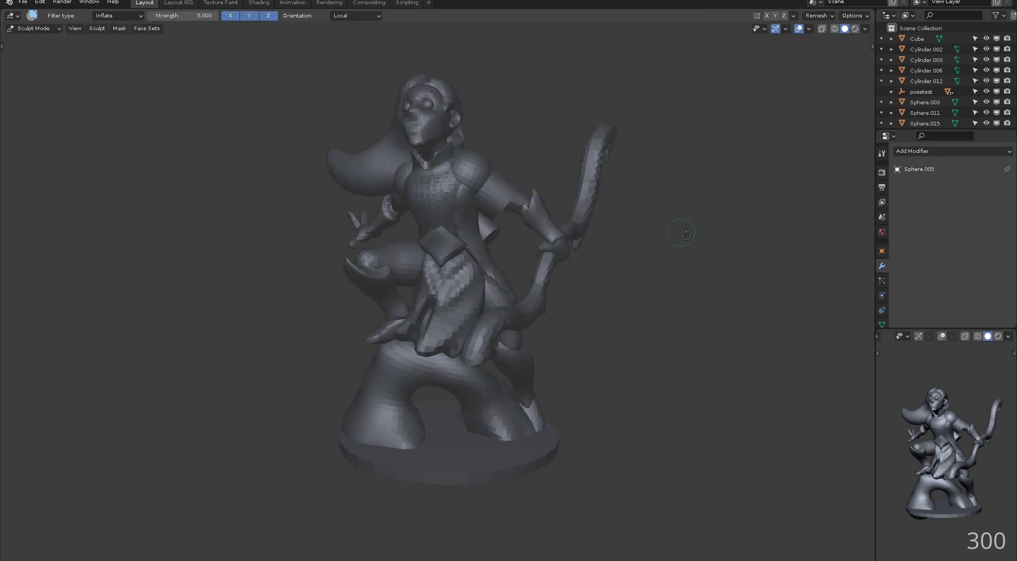
Clear the existing mask and paint a new mask around the standing leg's thigh with the Mask brush
key(m)
middle_drag(683, 239, 596, 238)
scroll(588, 253, up, 5)
key(a)
click(665, 239)
drag(542, 240, 474, 212)
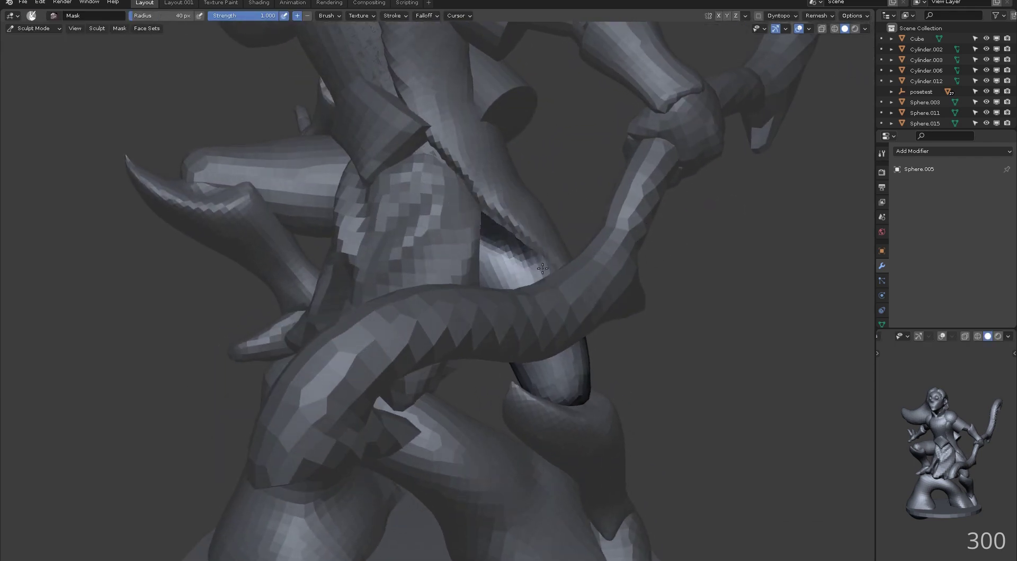
mouse_move(736, 254)
middle_down()
mouse_move(630, 270)
mouse_move(631, 286)
middle_up()
mouse_move(554, 313)
mouse_down()
mouse_move(578, 342)
mouse_move(586, 322)
mouse_up()
middle_drag(593, 292, 535, 285)
drag(572, 321, 609, 338)
scroll(705, 244, down, 4)
mouse_move(588, 297)
middle_down()
mouse_move(707, 249)
mouse_move(699, 227)
middle_up()
key(shift+space)
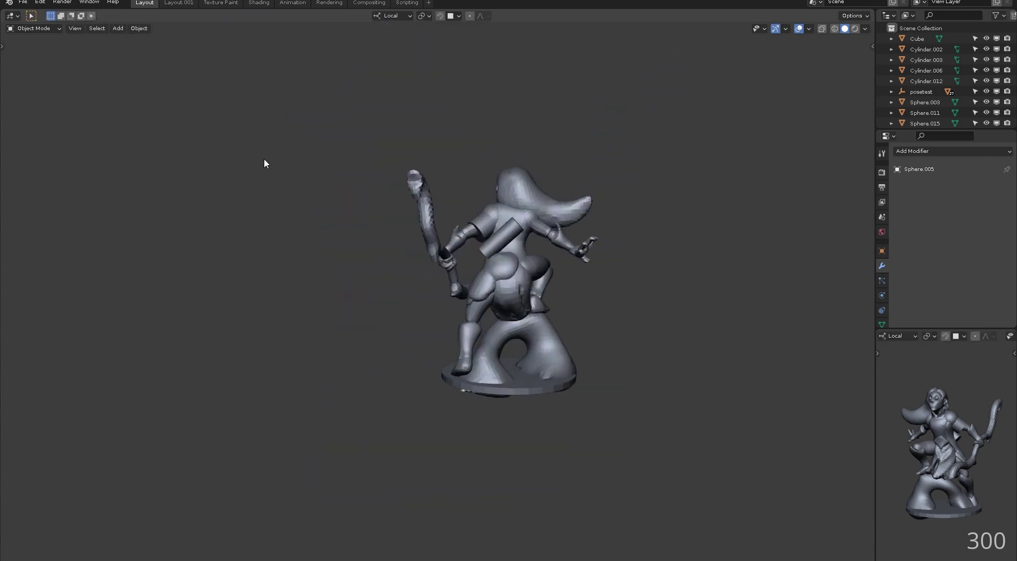
Pull the folds and upper edge of the front skirt cloth into shape with the Snake Hook brush
middle_drag(264, 160, 625, 177)
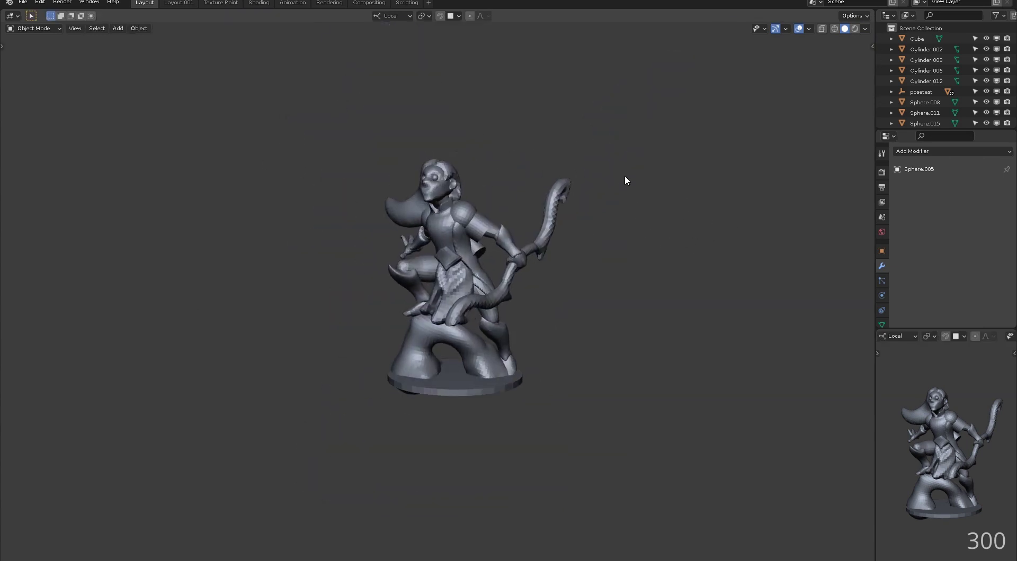
mouse_move(639, 219)
middle_down()
mouse_move(399, 118)
mouse_move(595, 139)
middle_up()
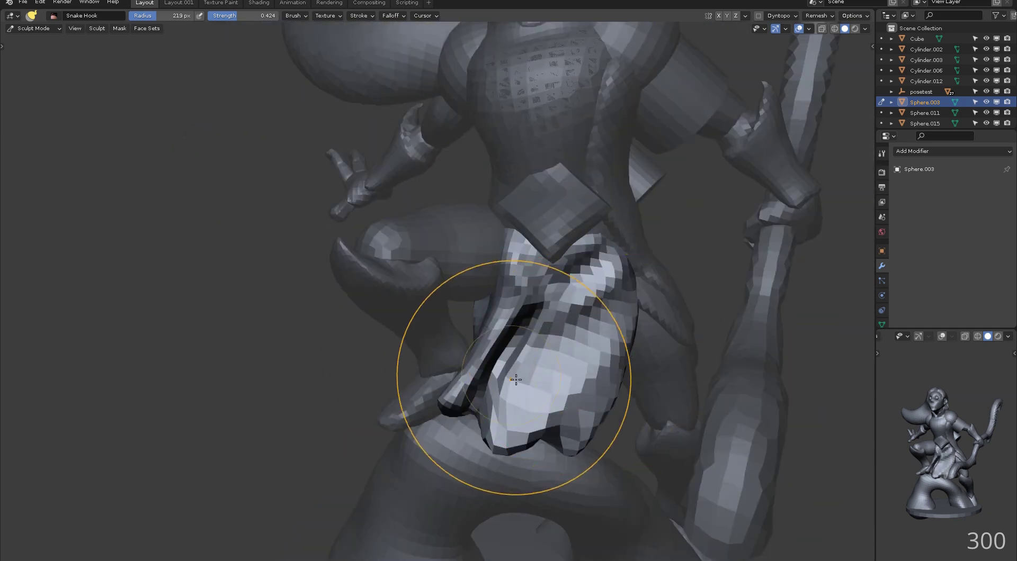
mouse_move(487, 363)
mouse_down()
mouse_move(551, 367)
mouse_move(504, 311)
mouse_up()
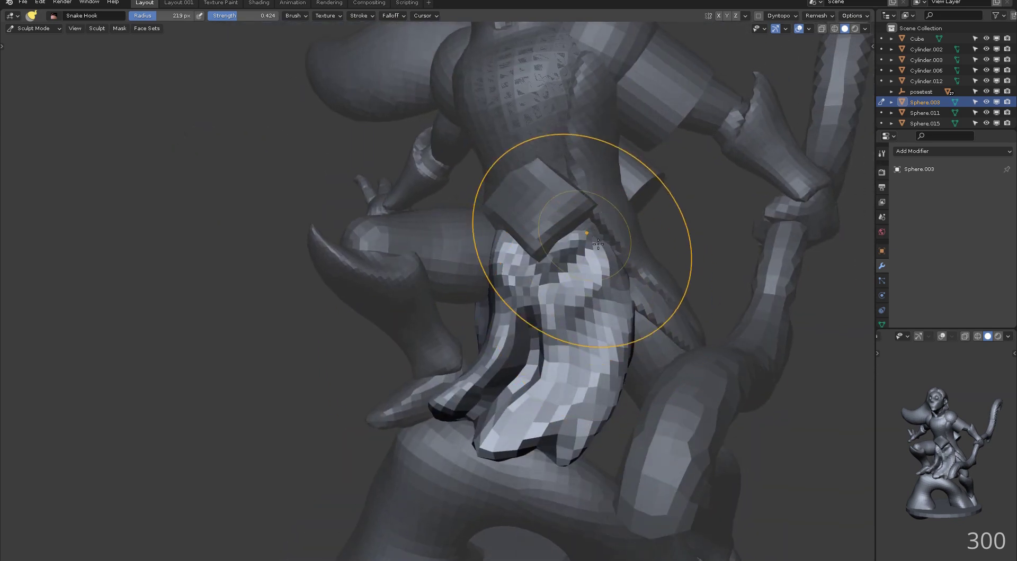
drag(578, 238, 500, 284)
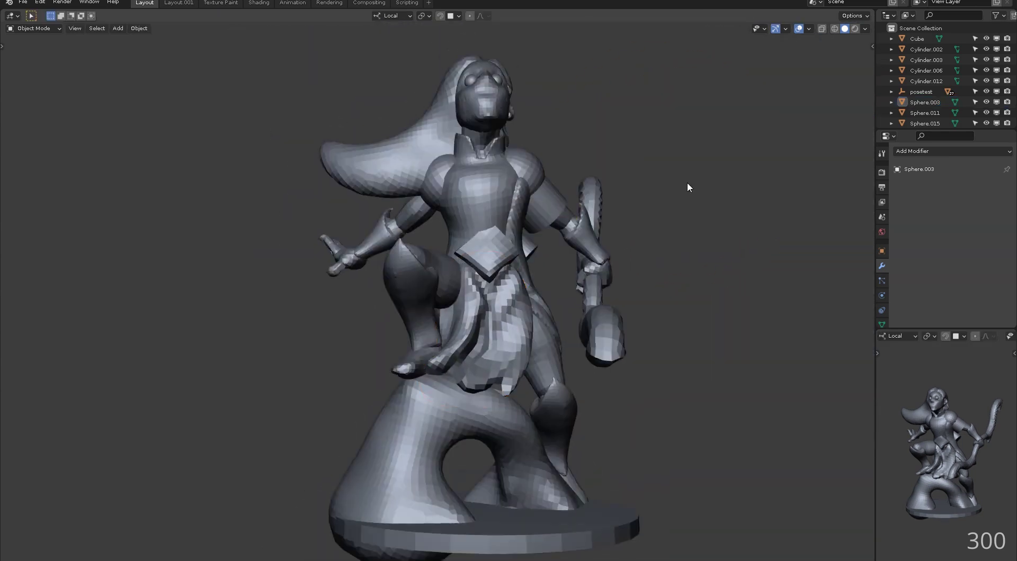
middle_drag(687, 182, 751, 154)
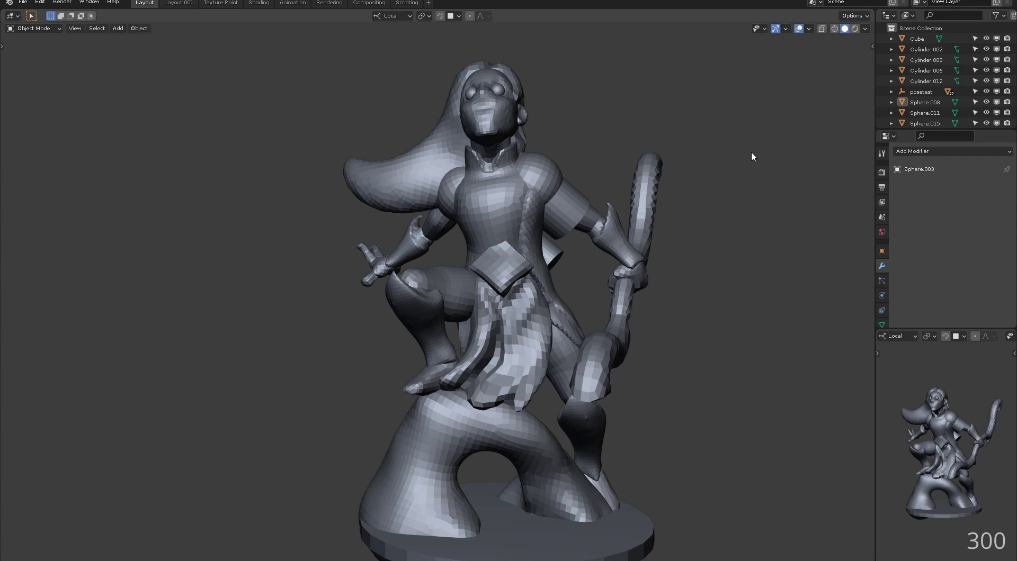
Select the joined chest-and-collar object and duplicate it in place as the base for the necklace
key(g)
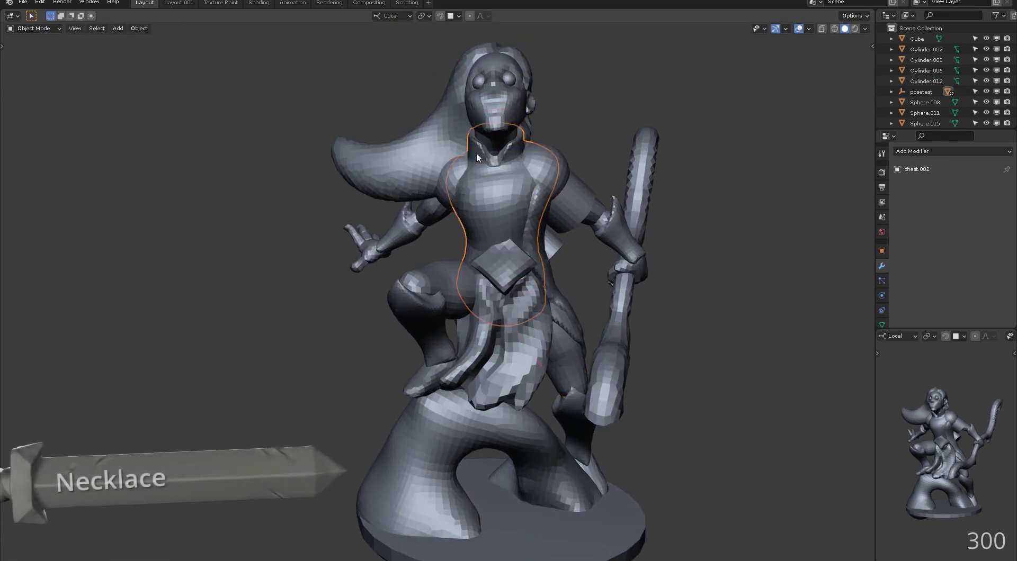
click(477, 154)
click(501, 182)
click(507, 158)
click(510, 161)
key(shift+d)
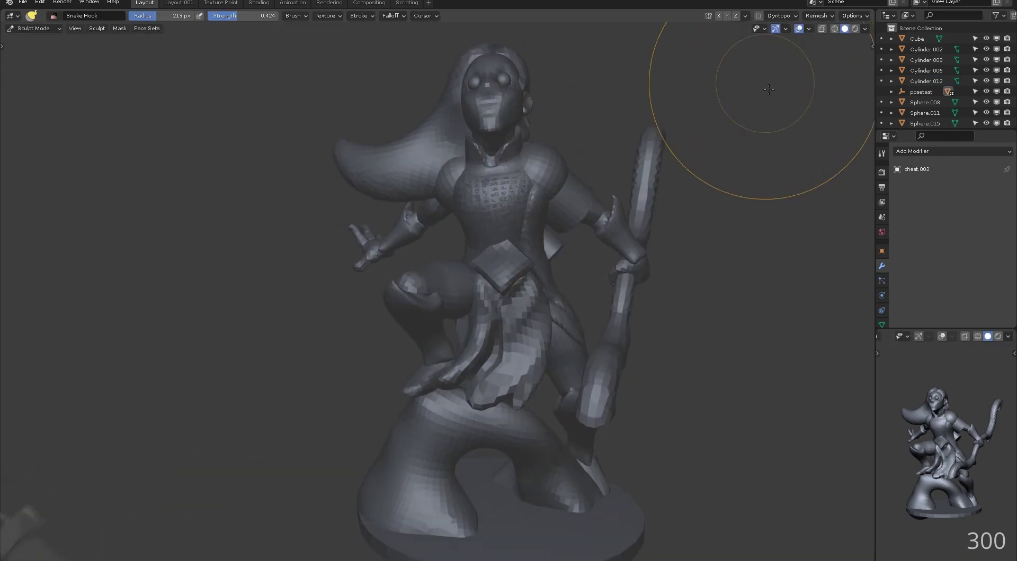
Symmetrize the duplicated torso along X and isolate it in local view
key(x)
key(x)
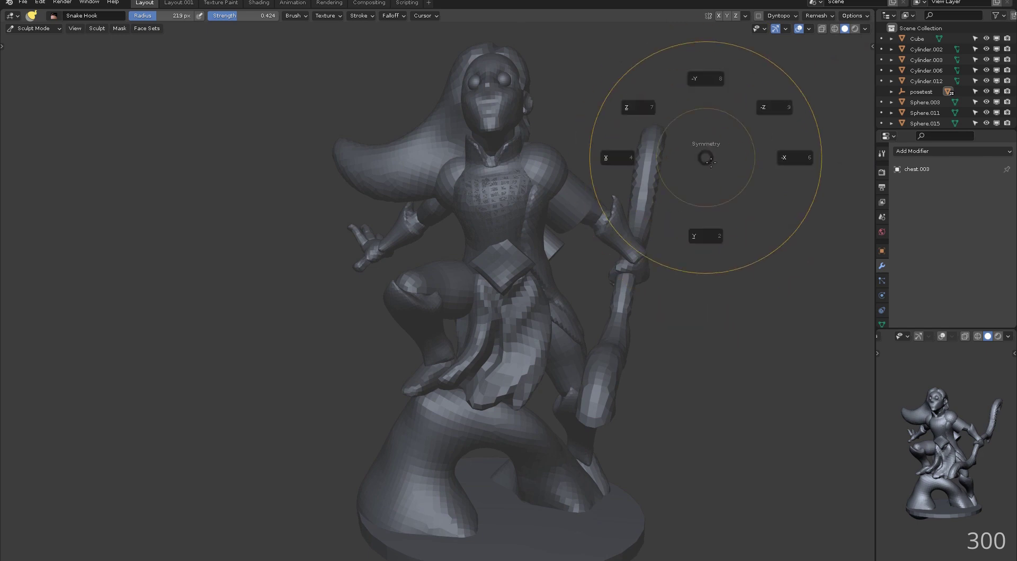
click(640, 158)
key(KP_Divide)
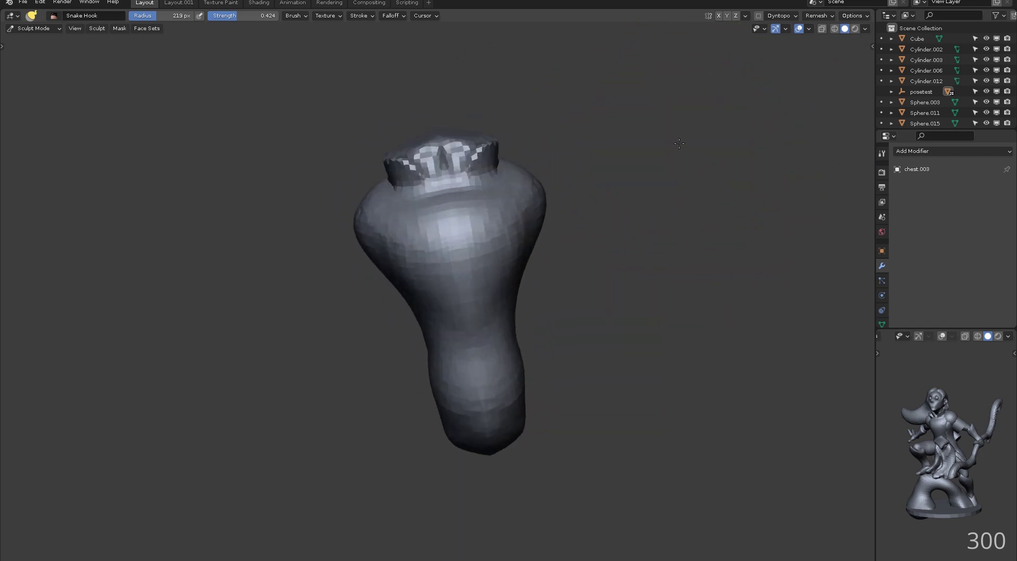
Trim away the lower part of the isolated torso copy and symmetrize it again
shift+middle_drag(680, 295, 674, 232)
mouse_move(608, 269)
ctrl+shift+mouse_down()
mouse_move(450, 443)
mouse_move(588, 366)
ctrl+shift+mouse_up()
key(q)
click(651, 196)
key(x)
click(722, 222)
key(x)
click(593, 194)
Return the torso copy to Object Mode and leave local view so the full figure shows
middle_drag(605, 198, 657, 220)
mouse_move(657, 220)
middle_down()
mouse_move(638, 191)
mouse_move(704, 167)
middle_up()
scroll(639, 191, down, 3)
key(ctrl+Tab)
key(slash)
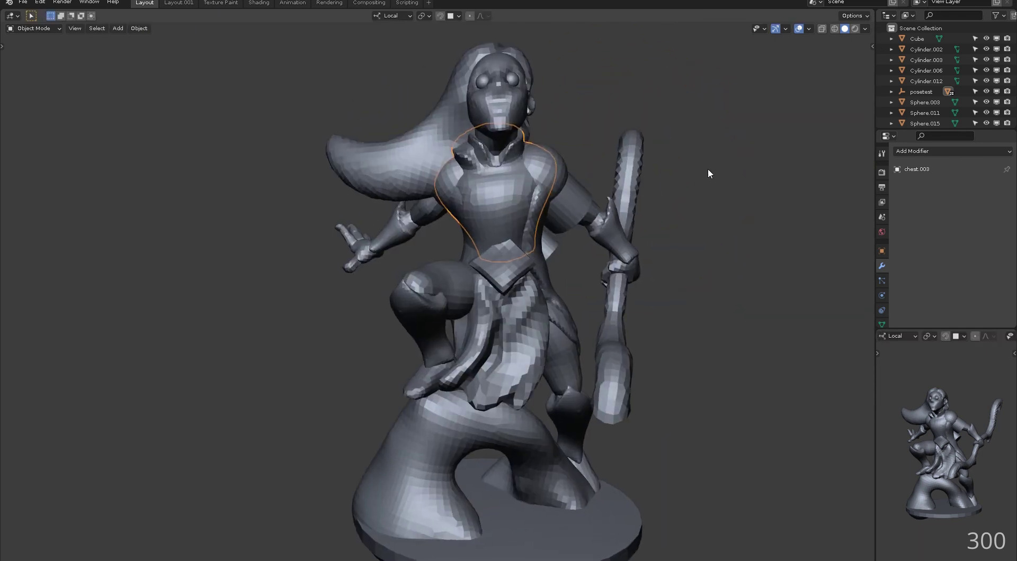
Save the file and inflate the trimmed torso copy with the Inflate mesh filter at strength 5.000
key(ctrl+Tab)
key(ctrl+s)
key(i)
drag(713, 205, 676, 180)
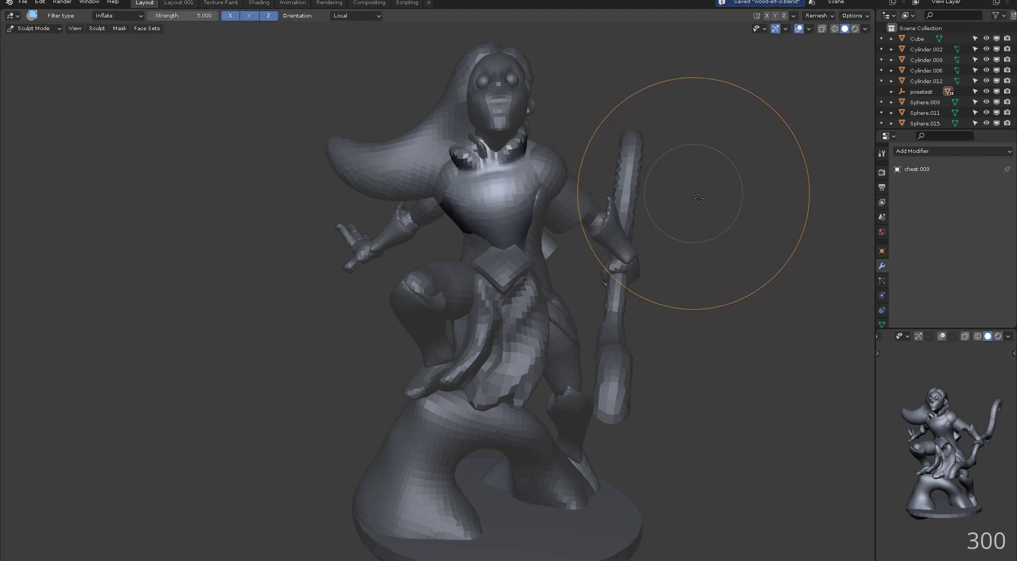
key(c)
scroll(408, 213, up, 5)
key(f)
click(428, 227)
middle_drag(429, 229, 430, 195)
mouse_move(412, 178)
ctrl+mouse_down()
mouse_move(434, 227)
mouse_move(405, 214)
ctrl+mouse_up()
mouse_move(265, 206)
middle_down()
mouse_move(325, 181)
mouse_move(561, 277)
mouse_move(343, 165)
middle_up()
key(ctrl+z)
key(ctrl+z)
Mask a curved band across the upper chest of the torso copy and shrink the unmasked rest with the Inflate mesh filter
key(m)
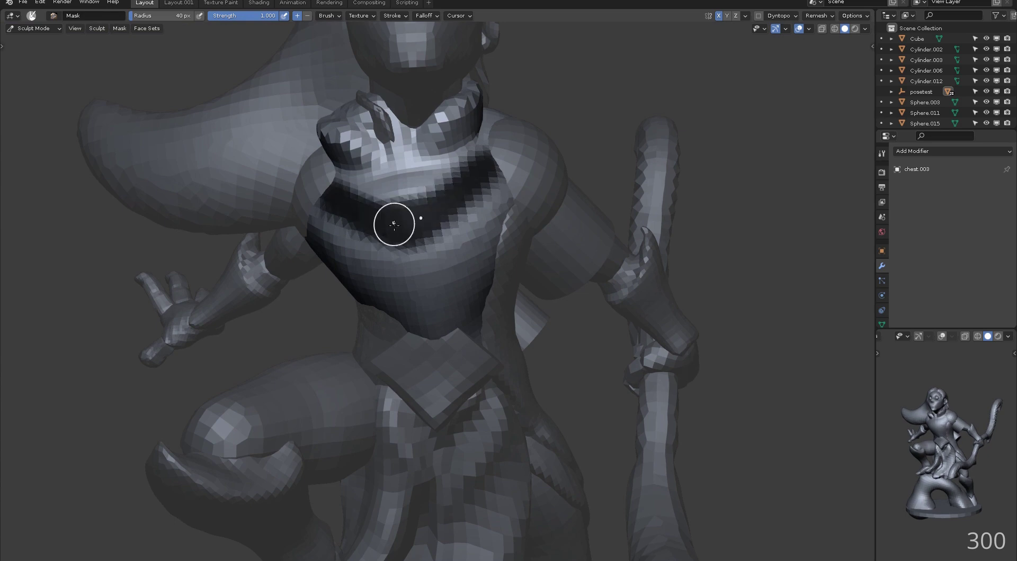
middle_drag(394, 224, 350, 237)
ctrl+drag(379, 204, 418, 207)
middle_drag(431, 191, 509, 186)
key(shift+space)
drag(653, 131, 633, 124)
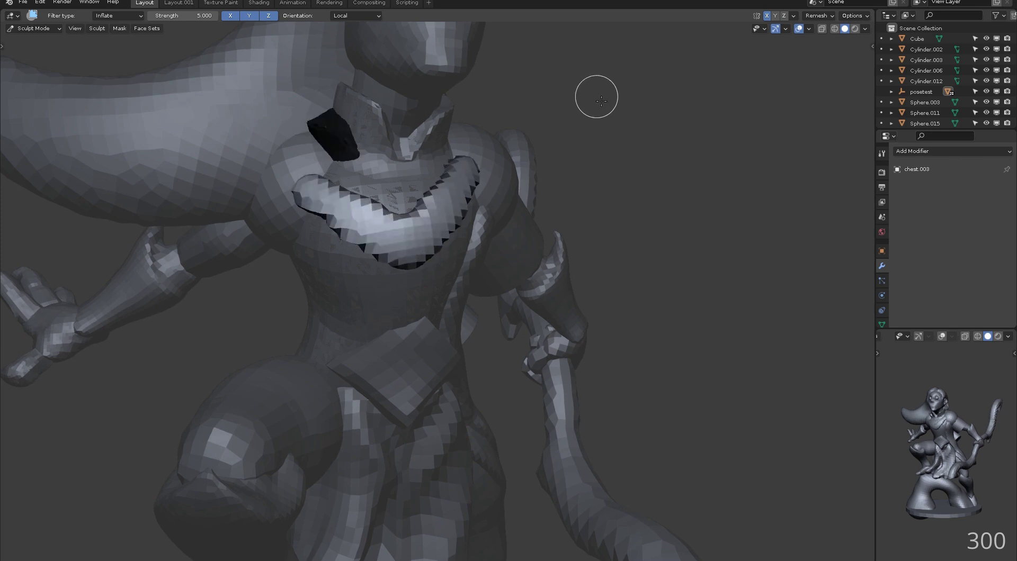
Voxel-remesh the torso copy and pull the necklace band into shape with Snake Hook at a 160 px radius
middle_drag(643, 95, 640, 132)
key(ctrl+r)
key(k)
key(f)
click(314, 125)
mouse_move(335, 129)
middle_down()
mouse_move(345, 153)
mouse_move(270, 119)
mouse_move(450, 151)
mouse_move(366, 143)
middle_up()
mouse_move(515, 120)
middle_down()
mouse_move(515, 111)
mouse_move(603, 151)
mouse_move(581, 157)
mouse_move(518, 135)
middle_up()
scroll(515, 112, down, 6)
scroll(581, 157, up, 4)
scroll(518, 135, up, 5)
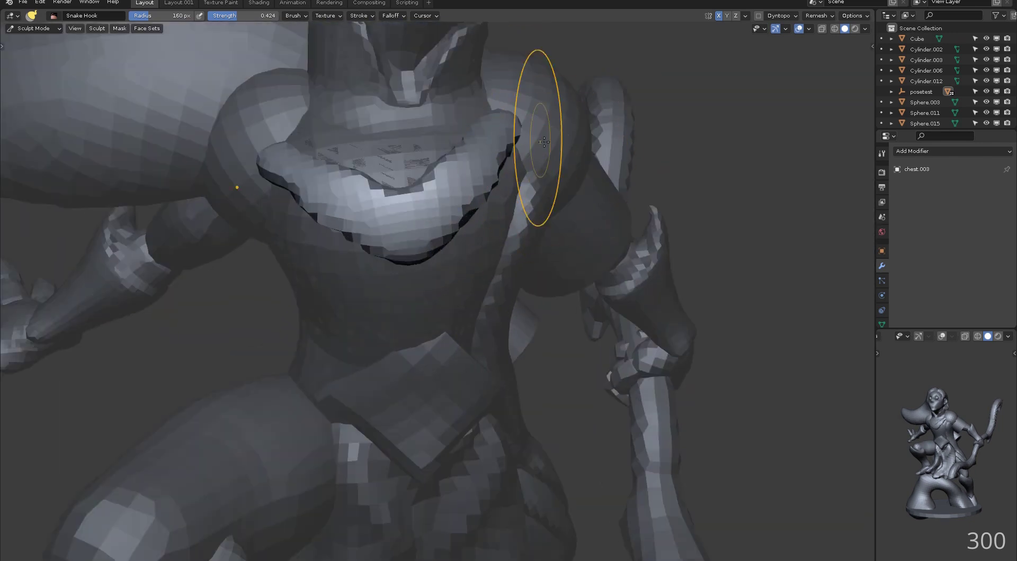
Pull the outer ends of the necklace band up towards the neck with Snake Hook
scroll(556, 182, down, 1)
mouse_move(364, 259)
middle_down()
mouse_move(398, 286)
mouse_move(388, 270)
middle_up()
mouse_move(347, 236)
middle_down()
mouse_move(409, 238)
mouse_move(344, 193)
mouse_move(352, 206)
middle_up()
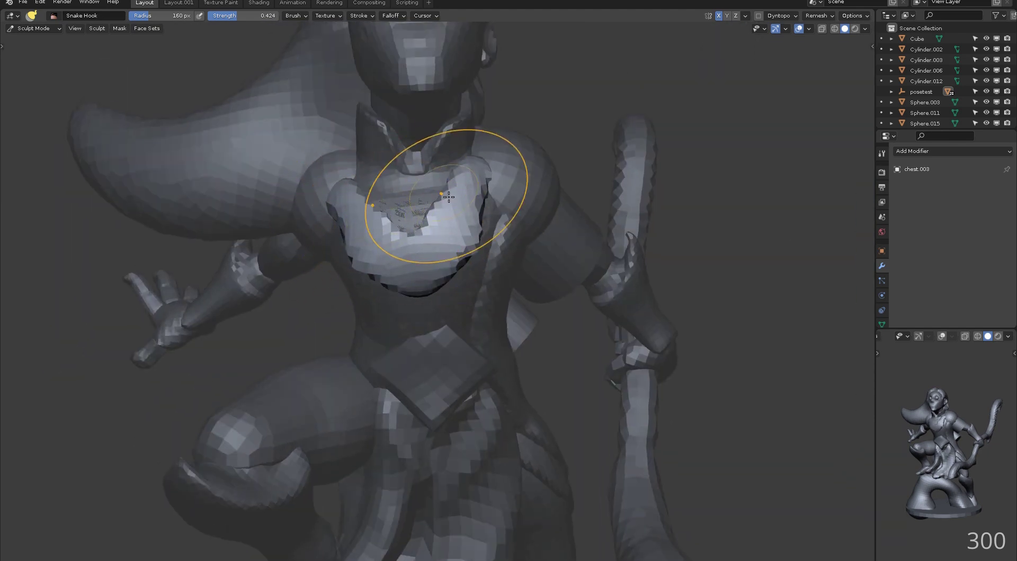
middle_drag(468, 167, 505, 132)
scroll(509, 132, down, 3)
Fill out the necklace band's lower edge with Clay Strips at strength 0.667 and adjust its form with Grab
key(c)
scroll(350, 261, up, 5)
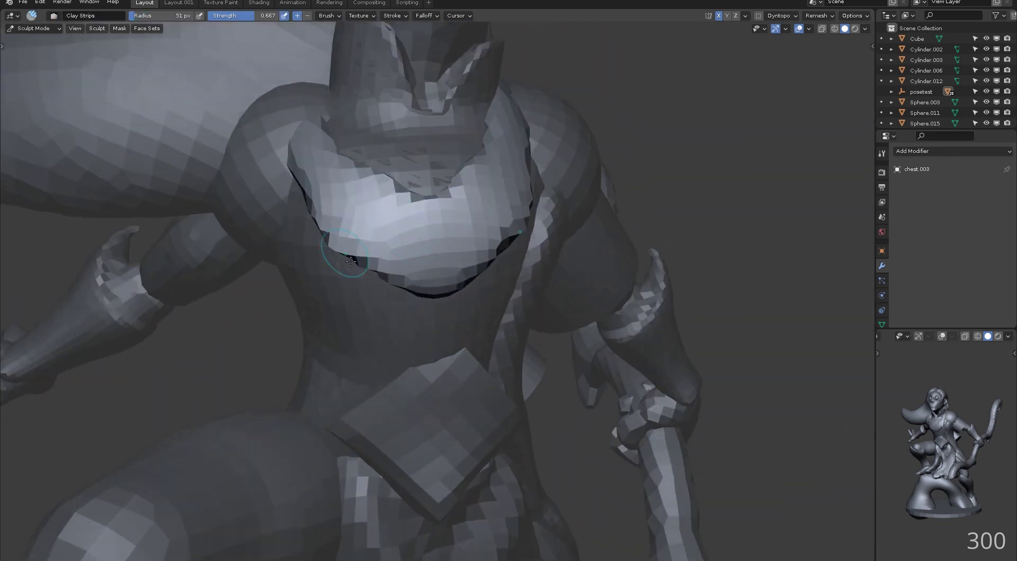
scroll(490, 220, down, 4)
scroll(454, 227, up, 4)
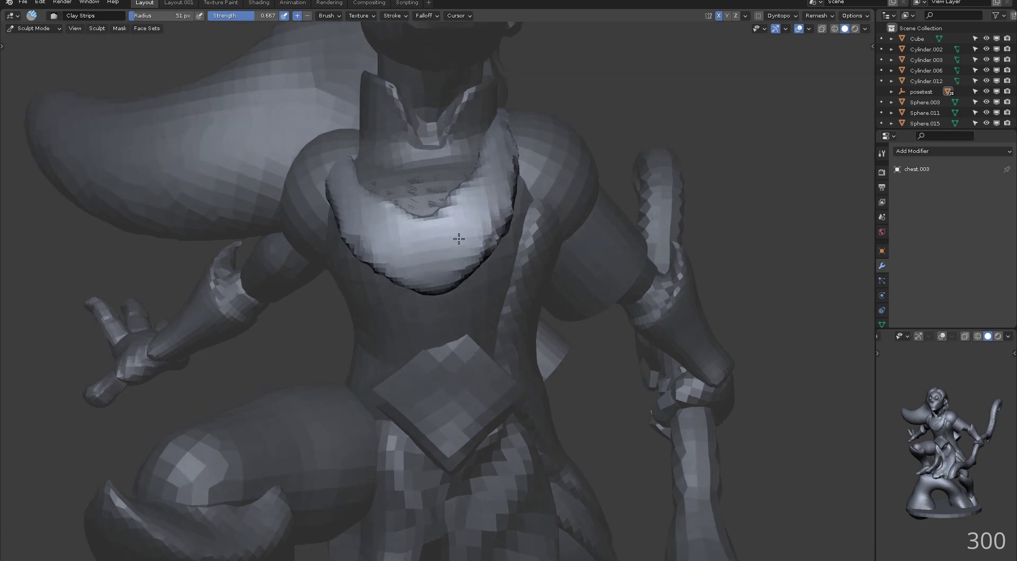
key(g)
key(f)
click(389, 218)
key(f)
click(391, 220)
Carve mirrored vertical grooves into the front of the necklace with Draw Sharp at a 37 px radius
key(shift+c)
key(f)
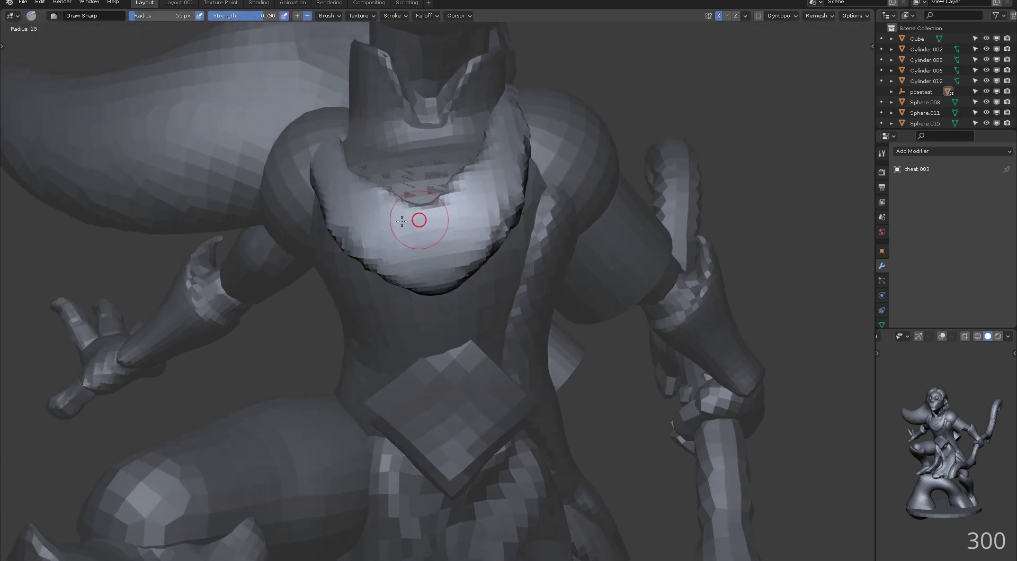
click(398, 219)
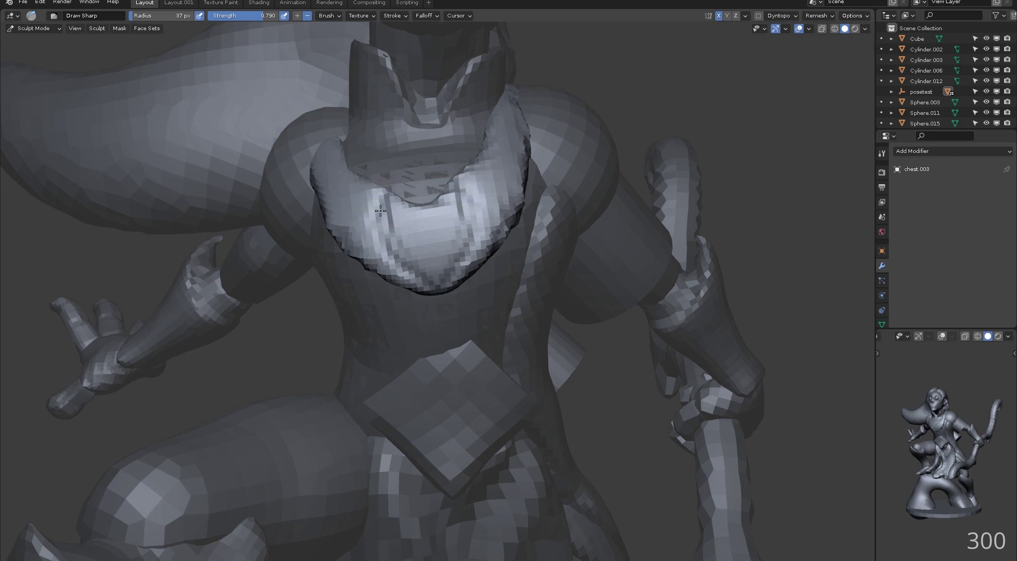
middle_drag(422, 281, 391, 259)
mouse_move(437, 303)
middle_down()
mouse_move(405, 318)
mouse_move(403, 291)
mouse_move(362, 273)
middle_up()
Build up the necklace's folds with Clay Strips and pull its sides around the shoulders with a larger Snake Hook brush
key(c)
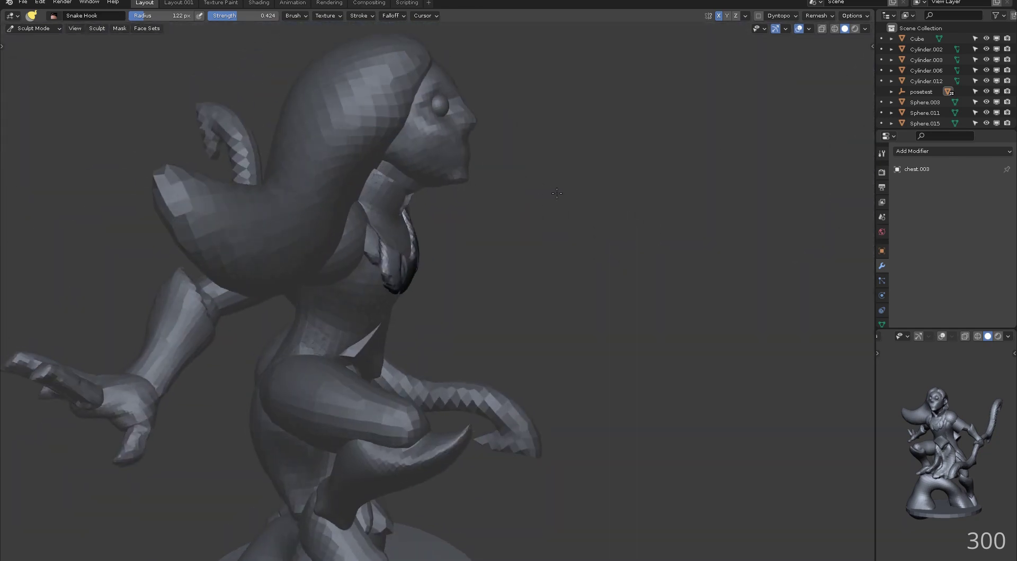
key(f)
click(549, 244)
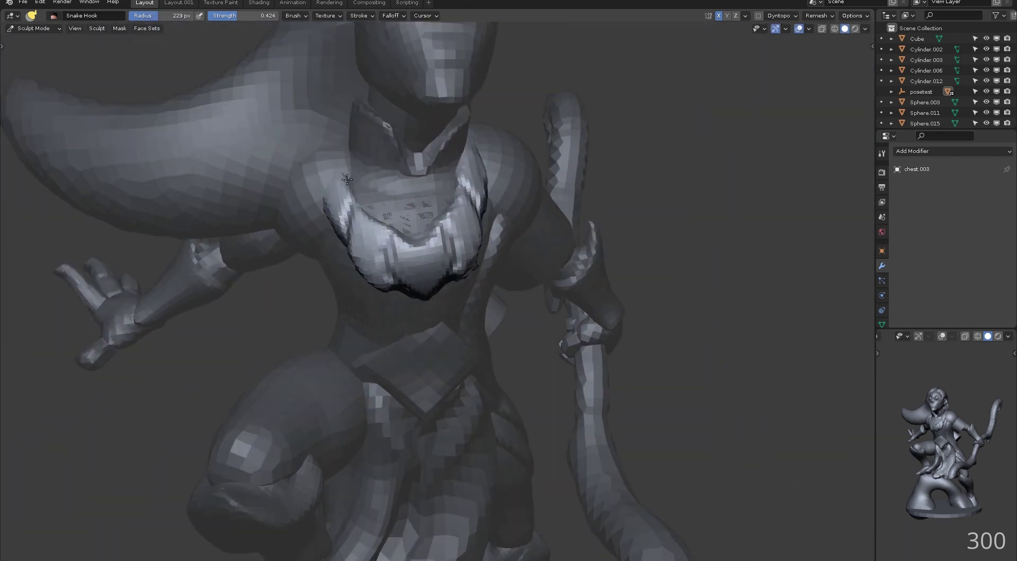
scroll(347, 180, down, 1)
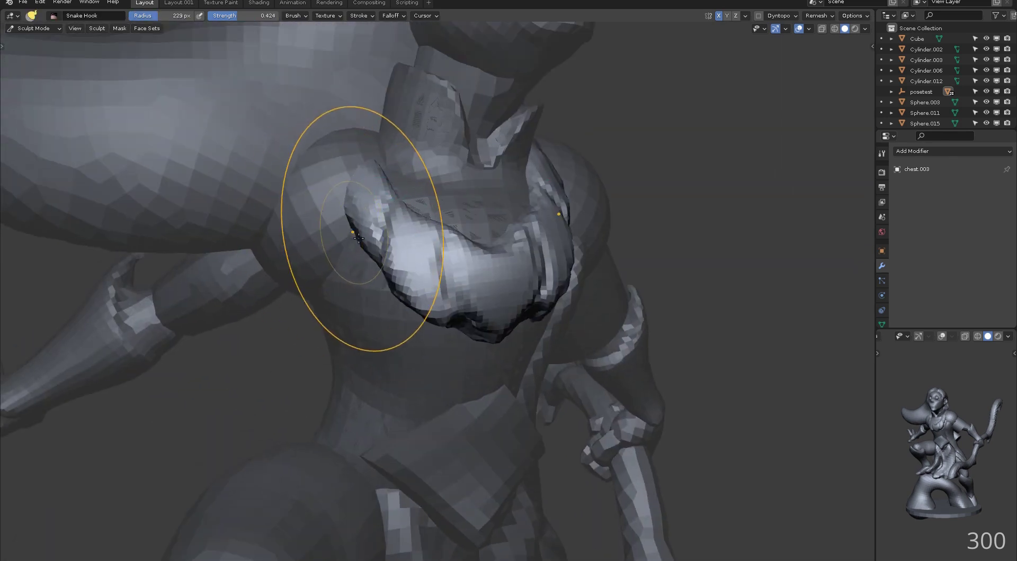
key(f)
click(363, 256)
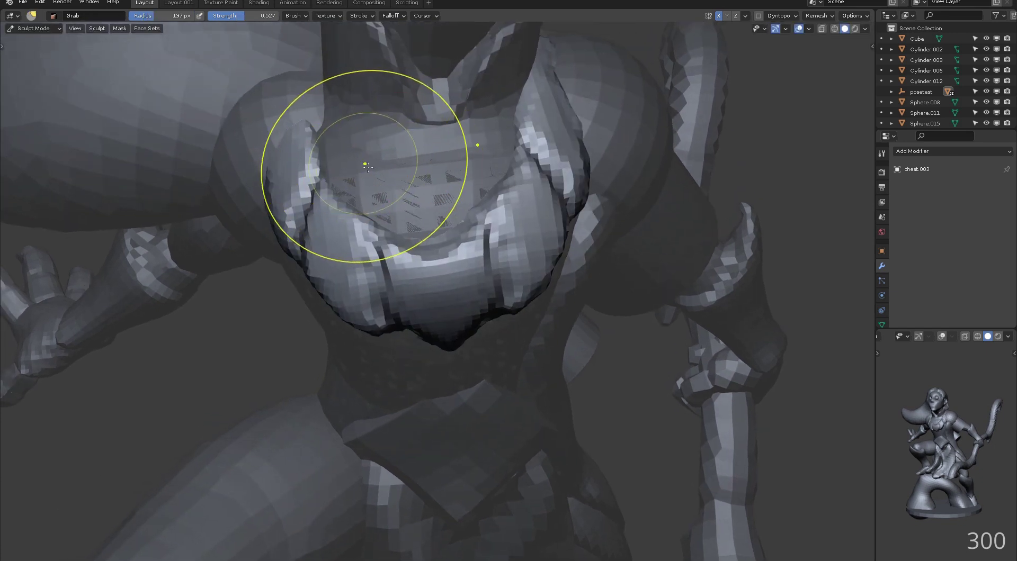
Raise the necklace's upper side edges with Grab, return to Object Mode and save the file
drag(315, 159, 329, 144)
mouse_move(336, 189)
mouse_down()
mouse_move(407, 217)
mouse_move(343, 159)
mouse_up()
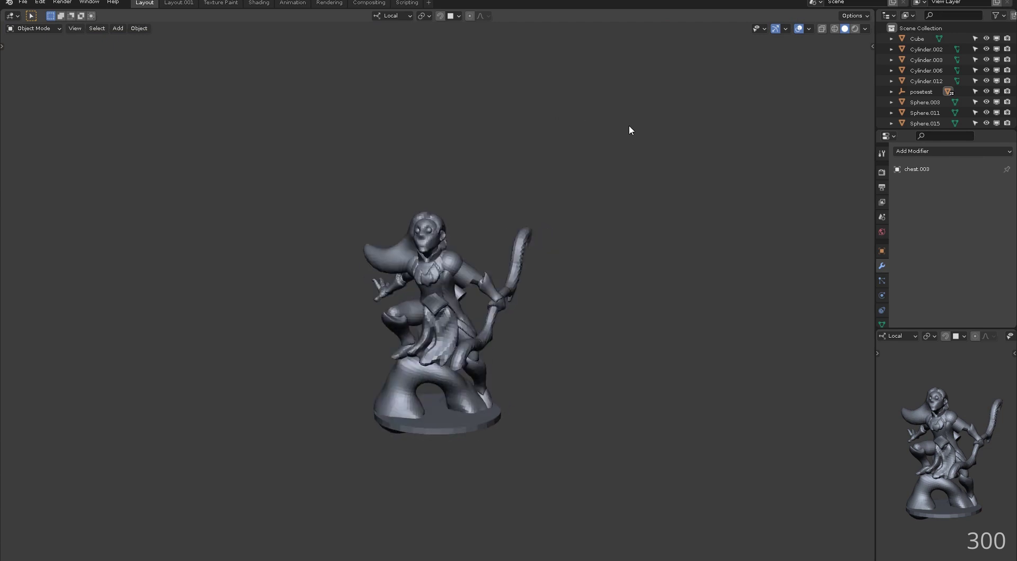
key(ctrl+s)
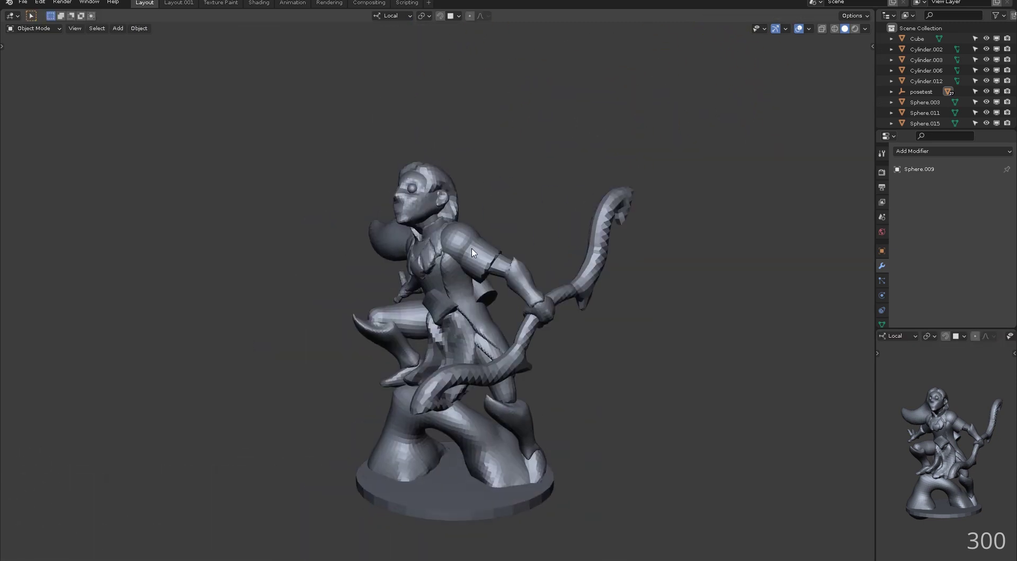
Select the bow arm's shoulder piece and inflate it in Sculpt Mode with the Inflate mesh filter at strength 5.000
click(473, 252)
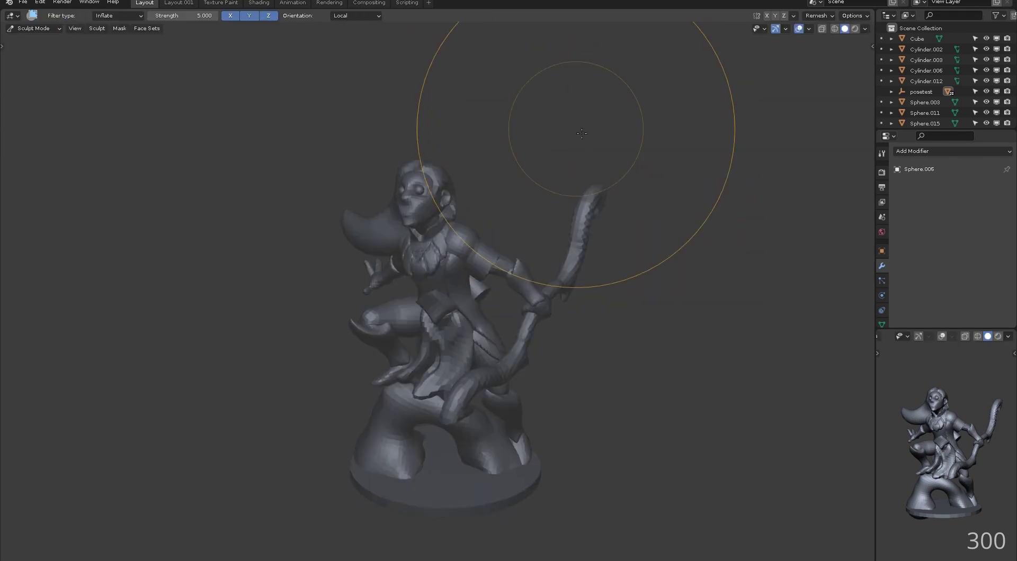
middle_drag(581, 134, 558, 147)
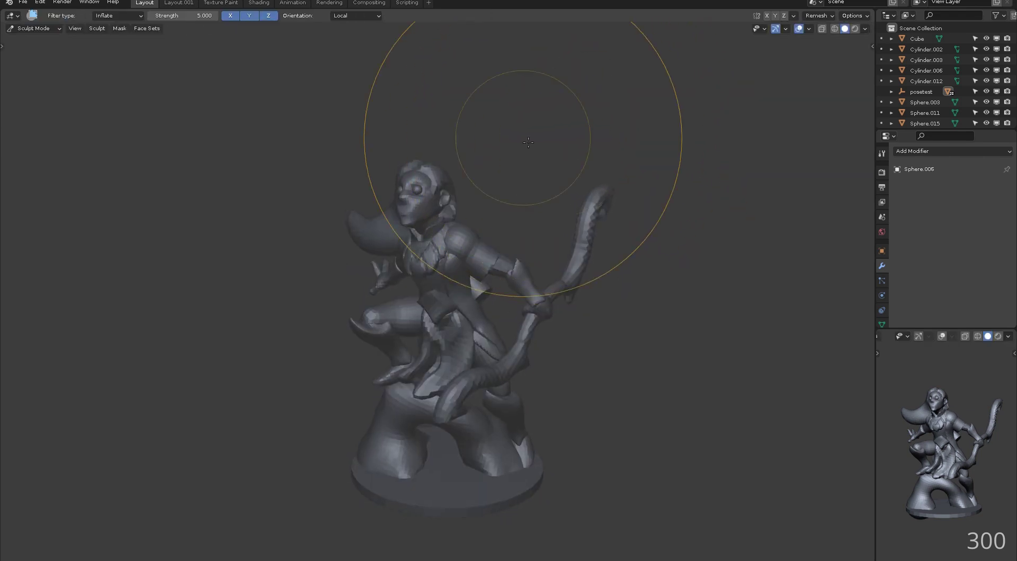
drag(529, 141, 520, 134)
middle_drag(621, 132, 587, 201)
Reshape the inflated shoulder piece into a pad over the upper sleeve with Clay Strips and Snake Hook
key(c)
shift+middle_drag(428, 212, 370, 244)
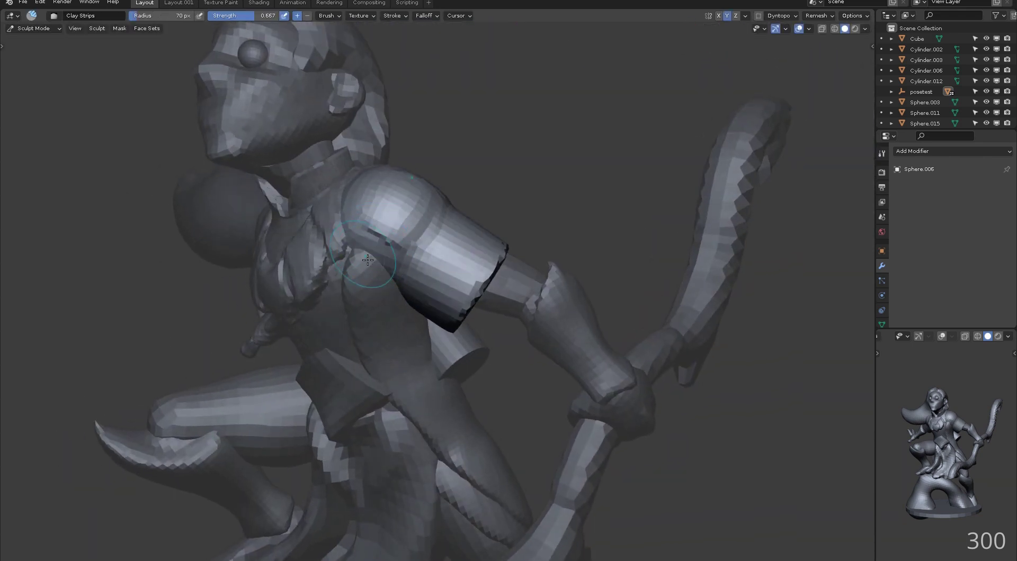
middle_drag(433, 299, 452, 298)
mouse_move(446, 332)
middle_down()
mouse_move(454, 273)
mouse_move(440, 286)
mouse_move(471, 288)
mouse_move(508, 270)
middle_up()
mouse_move(479, 311)
middle_down()
mouse_move(483, 343)
mouse_move(460, 338)
mouse_move(540, 141)
mouse_move(431, 270)
mouse_move(524, 233)
mouse_move(408, 270)
mouse_move(413, 241)
mouse_move(387, 244)
mouse_move(428, 263)
middle_up()
key(k)
scroll(540, 140, down, 5)
scroll(546, 152, up, 3)
Refine the shoulder pad's lower edge with Clay Strips and cut into its underside with Draw Sharp at a 37 px radius
key(m)
scroll(407, 270, up, 3)
key(c)
key(f)
click(373, 240)
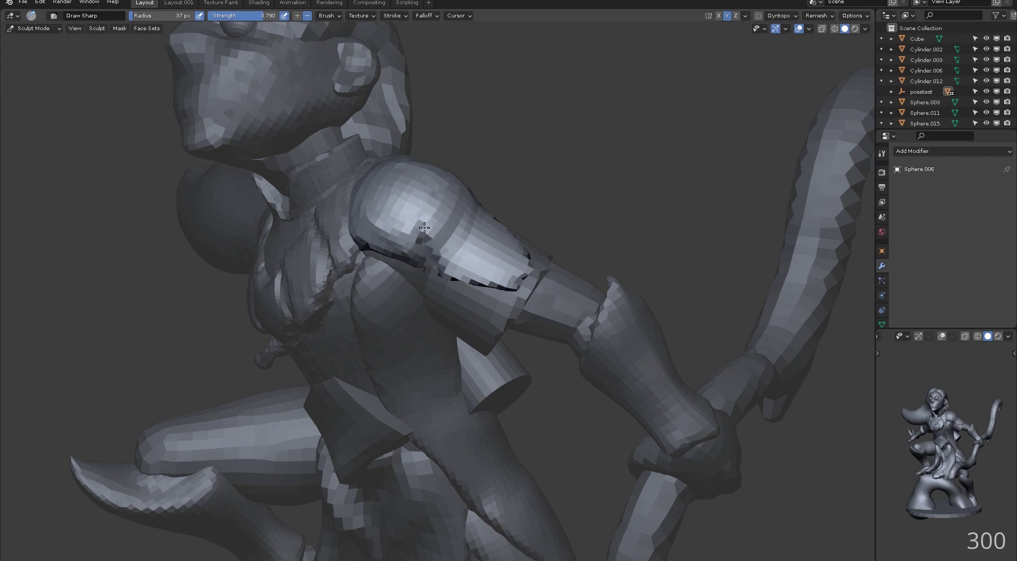
mouse_move(418, 229)
middle_down()
mouse_move(395, 225)
mouse_move(492, 211)
mouse_move(379, 229)
mouse_move(436, 132)
mouse_move(397, 129)
middle_up()
scroll(370, 228, up, 1)
Build up the rounded cap of the shoulder pad with Clay Strips and voxel-remesh it
key(c)
mouse_move(390, 132)
mouse_down()
mouse_move(334, 186)
mouse_move(374, 151)
mouse_move(339, 178)
mouse_up()
middle_drag(294, 143, 322, 129)
mouse_move(318, 169)
middle_down()
mouse_move(348, 149)
mouse_move(330, 146)
mouse_move(342, 137)
mouse_move(390, 160)
mouse_move(364, 211)
mouse_move(383, 204)
mouse_move(372, 168)
middle_up()
key(ctrl+r)
click(483, 199)
Pull the shoulder pad's cap and lower edge into shape with Snake Hook, adjusting the brush radius
key(k)
key(f)
click(344, 215)
key(f)
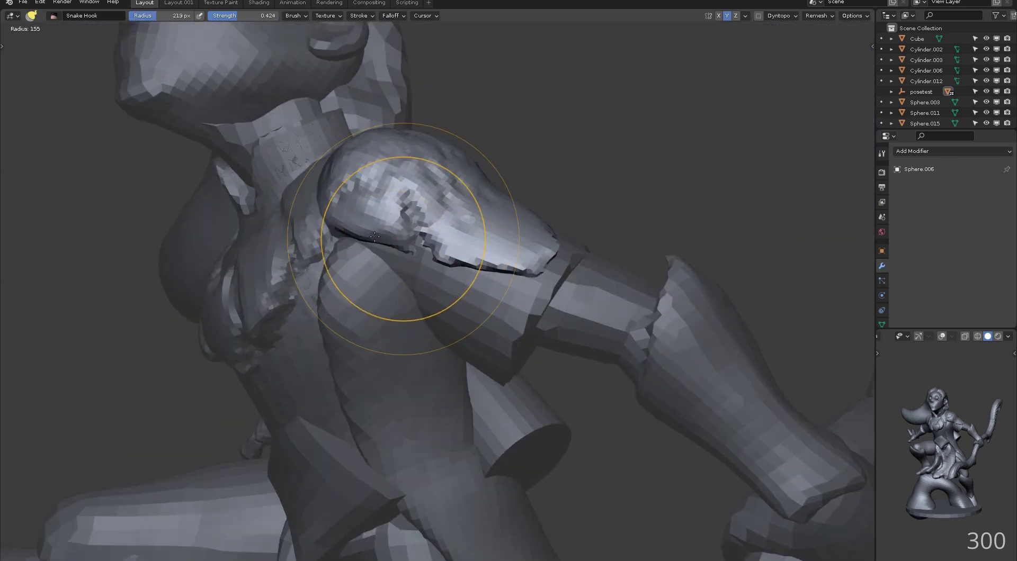
click(459, 241)
middle_drag(443, 246, 418, 251)
Carve a crease across the shoulder pad's cap with Draw Sharp and build up the segments with Clay Strips
key(shift+c)
mouse_move(431, 190)
middle_down()
mouse_move(409, 192)
mouse_move(321, 260)
mouse_move(418, 191)
middle_up()
scroll(429, 180, down, 4)
scroll(455, 113, down, 9)
mouse_move(434, 121)
middle_down()
mouse_move(270, 173)
mouse_move(322, 147)
mouse_move(388, 173)
mouse_move(350, 153)
middle_up()
scroll(370, 170, up, 10)
key(c)
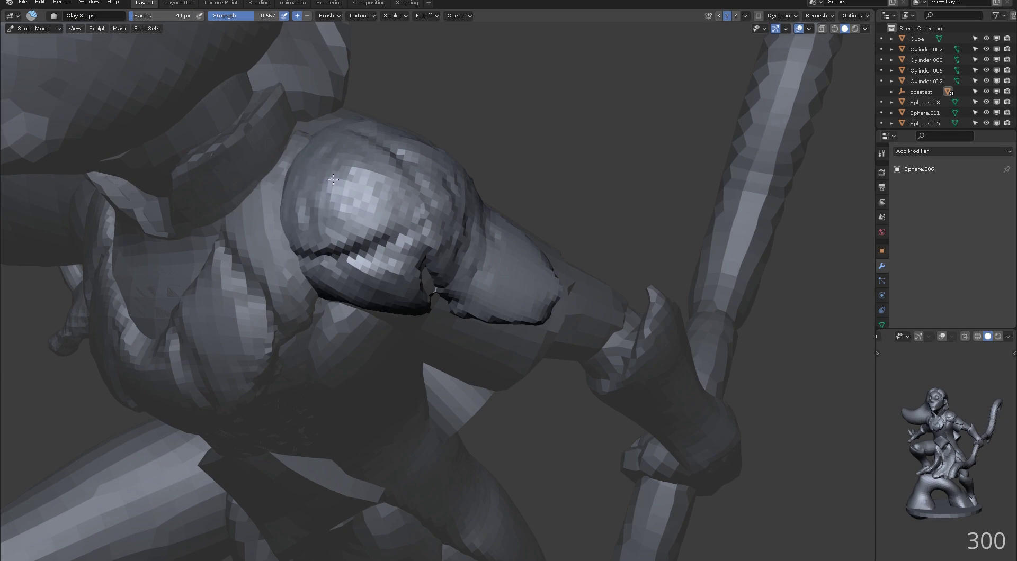
mouse_move(385, 212)
middle_down()
mouse_move(324, 253)
mouse_move(330, 296)
mouse_move(398, 294)
mouse_move(435, 148)
mouse_move(462, 169)
middle_up()
Adjust the shoulder pad's outline above the sleeve with Snake Hook at a 121 px radius
key(k)
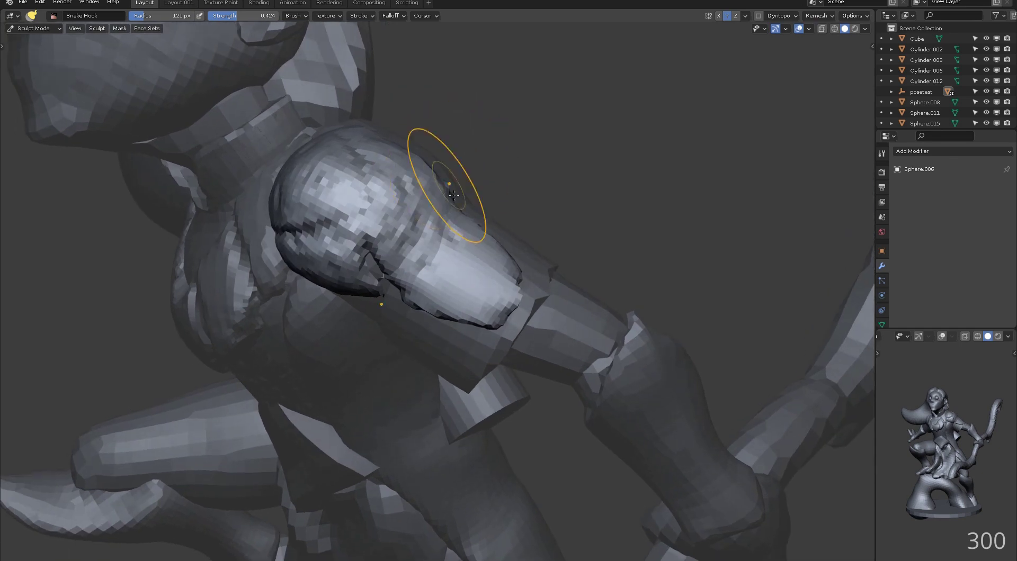
middle_drag(396, 261, 443, 229)
middle_drag(397, 275, 431, 170)
Save the file after checking the shoulder pad on the whole figure
scroll(529, 154, down, 10)
key(comma)
key(comma)
middle_drag(600, 150, 545, 145)
key(ctrl+s)
Carve a V-shaped line near the lower end of the shoulder pad with Draw Sharp
key(comma)
middle_drag(539, 74, 511, 144)
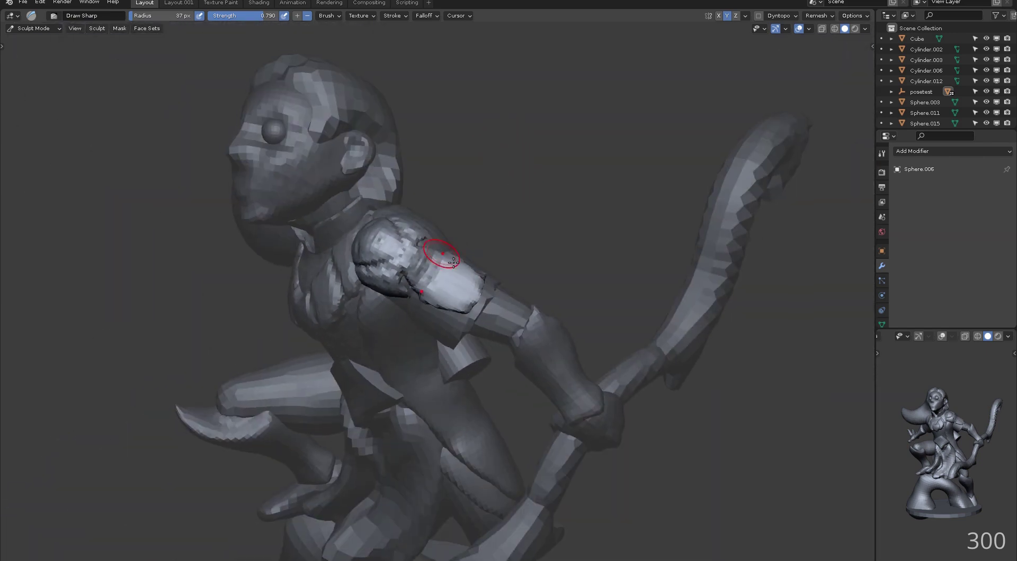
scroll(396, 291, up, 4)
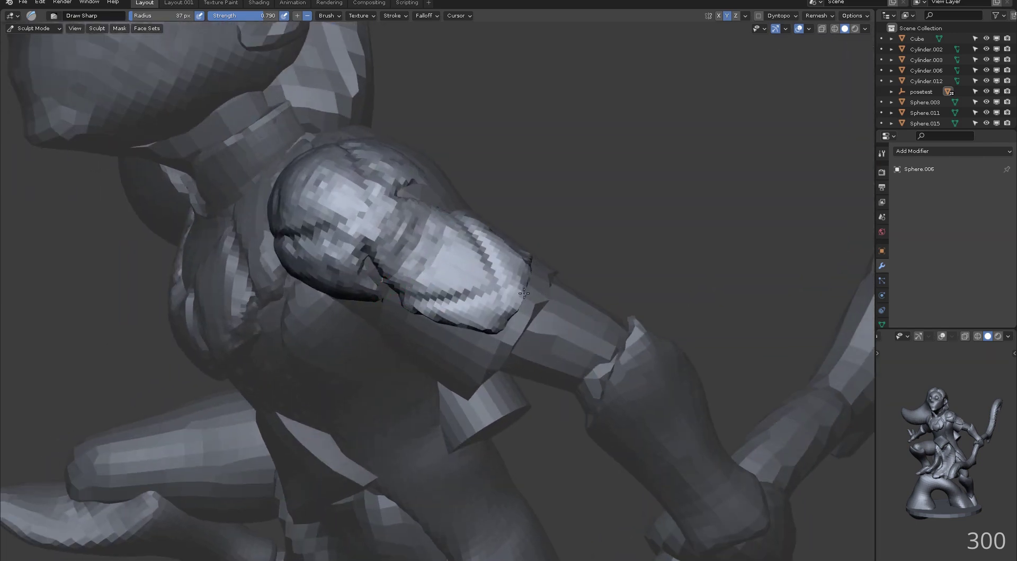
Shape the lower end of the shoulder pad into a pointed plate with Clay Strips at a 44 px radius
key(c)
middle_drag(524, 293, 494, 323)
mouse_move(403, 320)
middle_down()
mouse_move(538, 276)
mouse_move(429, 367)
middle_up()
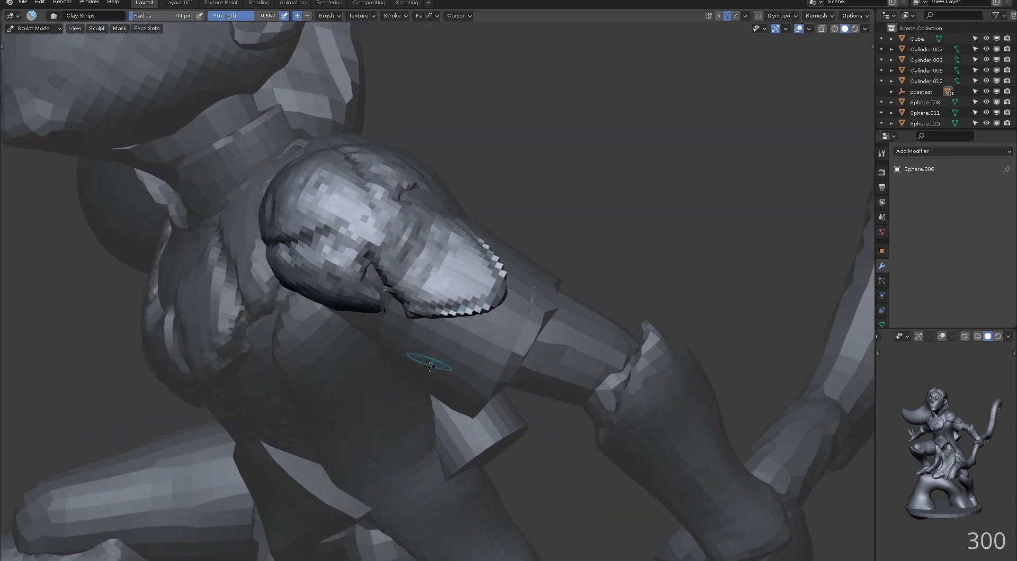
mouse_move(413, 324)
middle_down()
mouse_move(515, 160)
mouse_move(373, 250)
middle_up()
key(x)
mouse_move(482, 302)
middle_down()
mouse_move(516, 311)
mouse_move(552, 199)
mouse_move(567, 288)
mouse_move(556, 223)
mouse_move(543, 200)
mouse_move(522, 211)
middle_up()
Draw the lower plate of the shoulder pad out to a point with Snake Hook at a 277 px radius
key(k)
key(f)
click(541, 293)
scroll(545, 275, down, 2)
key(f)
click(593, 263)
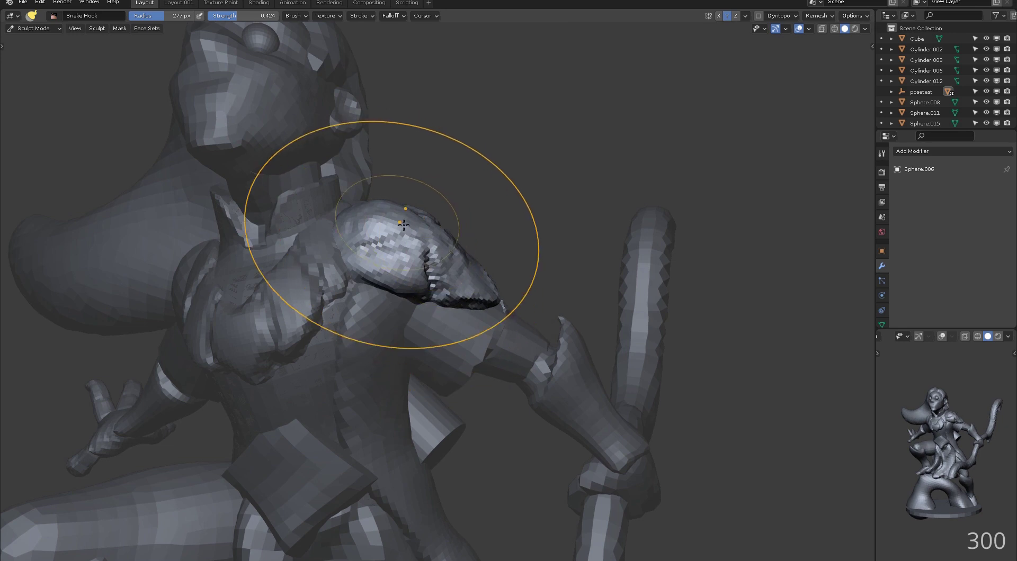
middle_drag(474, 230, 442, 254)
Sharpen the lower edge of the shoulder pad's pointed plate with the Pinch/Magnify brush
key(p)
scroll(479, 264, up, 5)
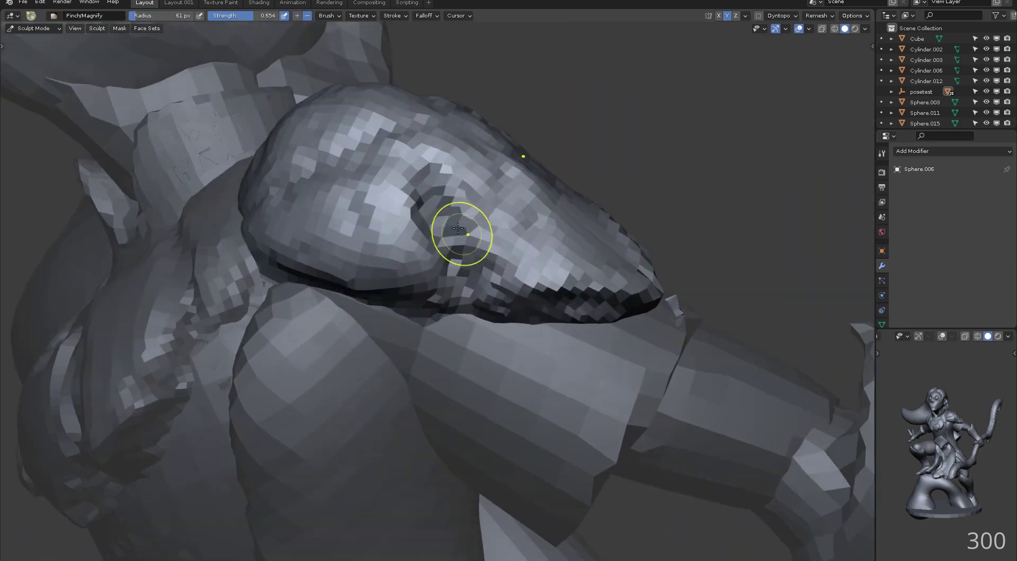
drag(554, 292, 639, 294)
mouse_move(511, 347)
middle_down()
mouse_move(498, 330)
mouse_move(540, 254)
mouse_move(556, 262)
middle_up()
Add volume to the shoulder pad with Clay Strips and adjust its overall curve with Snake Hook
key(c)
scroll(547, 240, down, 6)
key(k)
scroll(557, 262, up, 4)
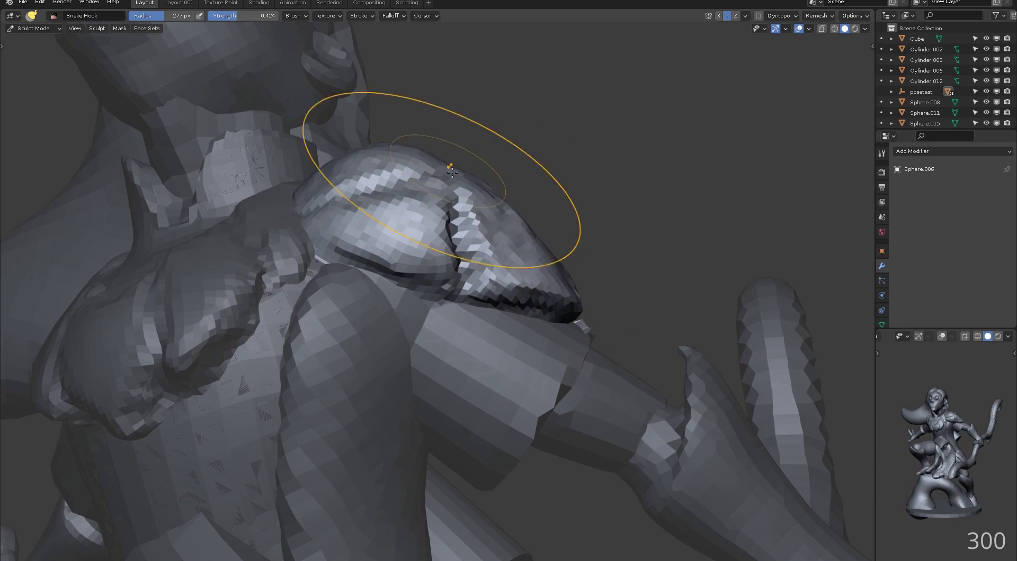
middle_drag(462, 161, 514, 222)
Carve the seam between the shoulder pad's cap and its pointed plate with Draw Sharp
key(shift+c)
mouse_move(401, 199)
middle_down()
mouse_move(440, 194)
mouse_move(389, 178)
mouse_move(462, 161)
mouse_move(450, 173)
middle_up()
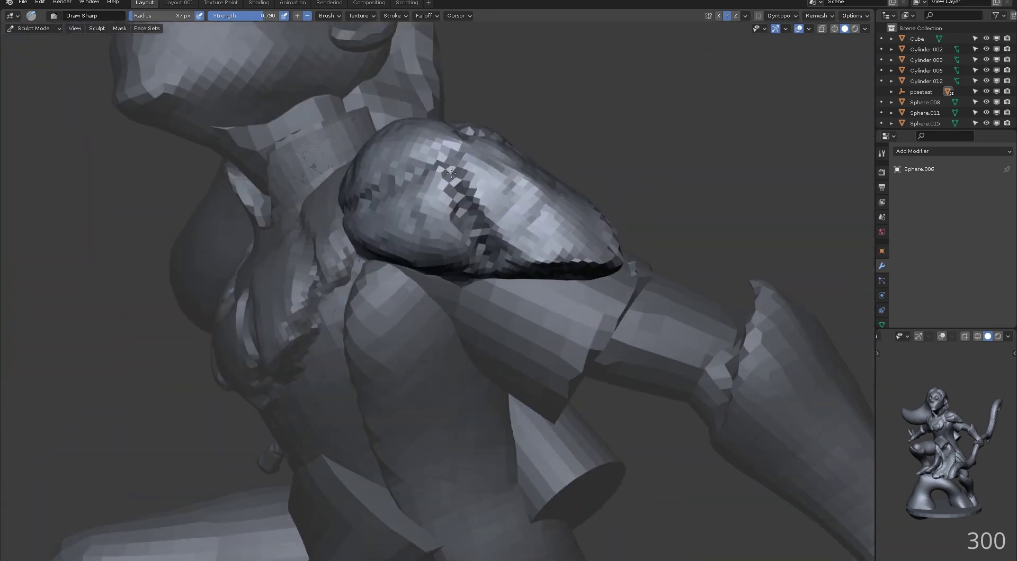
key(f)
click(474, 223)
Finish the shoulder pad's silhouette with Snake Hook and Clay Strips, then return to Object Mode
key(k)
mouse_move(476, 238)
middle_down()
mouse_move(395, 239)
mouse_move(465, 152)
mouse_move(415, 180)
mouse_move(508, 196)
middle_up()
key(c)
middle_drag(338, 203, 301, 208)
middle_drag(468, 283, 346, 132)
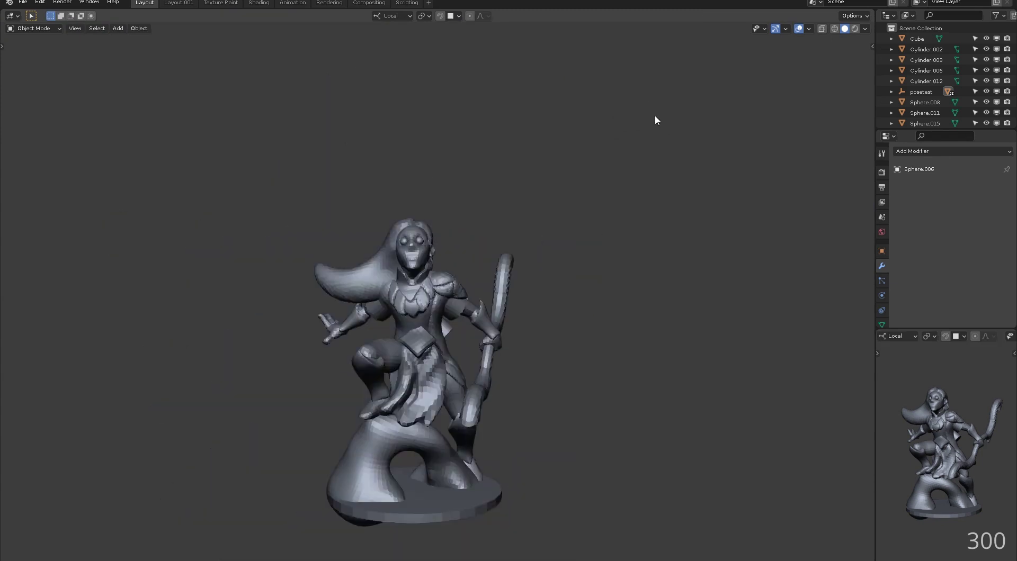
Select the side hip cloth piece and switch it to Sculpt Mode with the Clay Strips brush
middle_drag(654, 115, 523, 148)
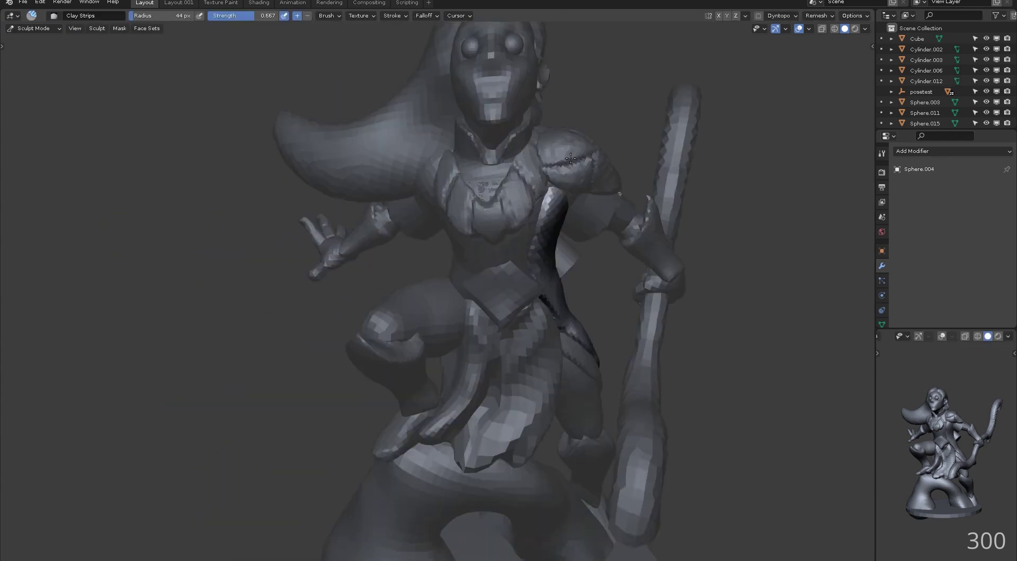
middle_drag(524, 239, 571, 249)
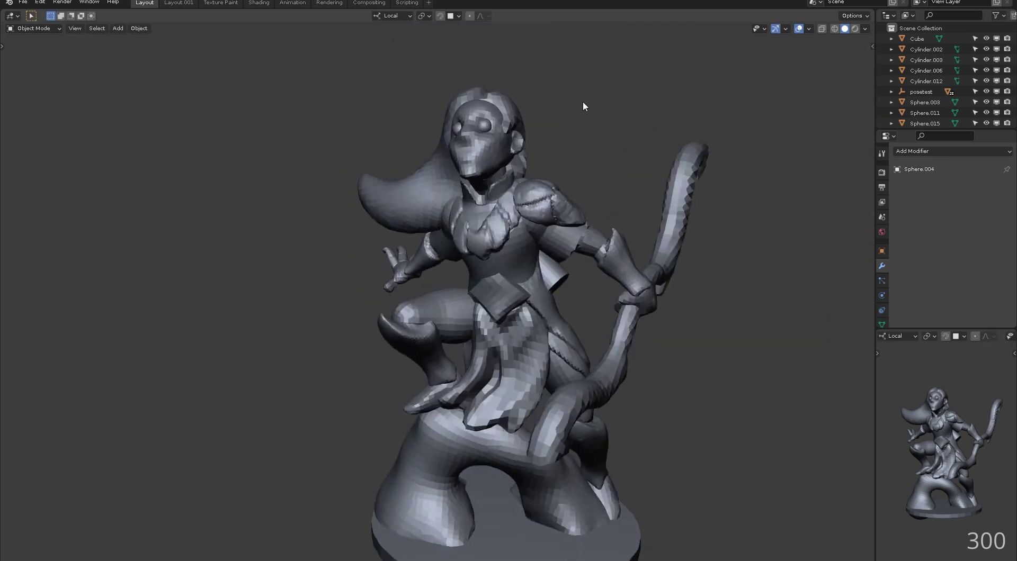
middle_drag(584, 107, 791, 101)
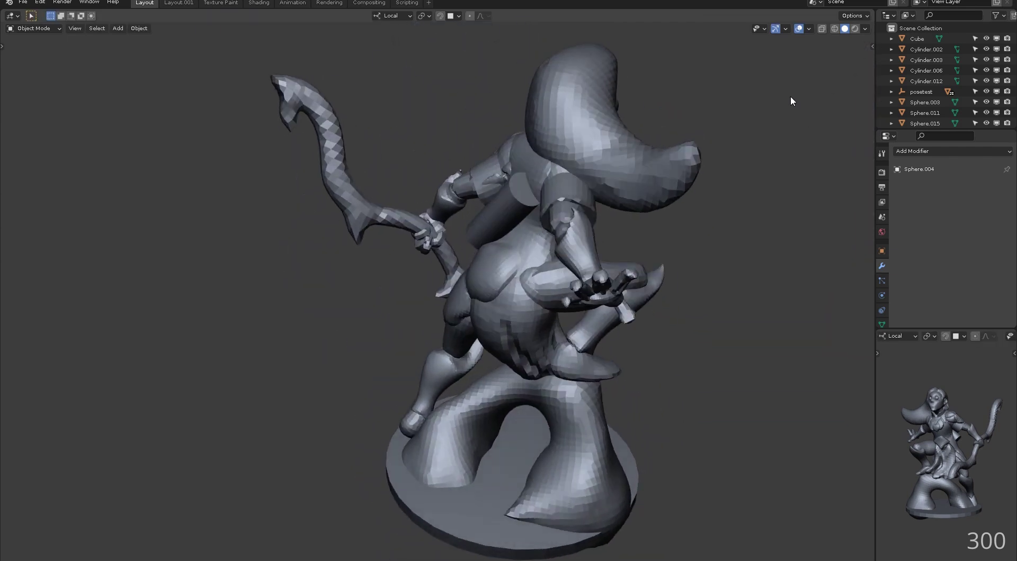
scroll(637, 92, down, 3)
scroll(442, 112, up, 3)
middle_drag(439, 113, 320, 109)
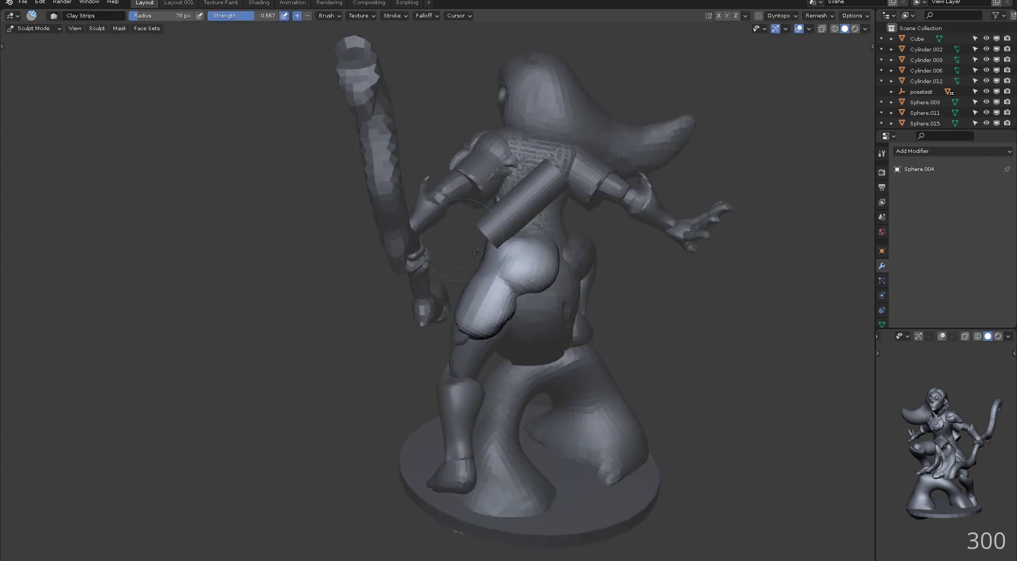
scroll(610, 269, up, 8)
Build up the rear and lower edges of the side hip cloth with a smaller Clay Strips brush, then return to Object Mode
mouse_move(641, 246)
mouse_down()
mouse_move(582, 267)
mouse_move(511, 342)
mouse_up()
key(f)
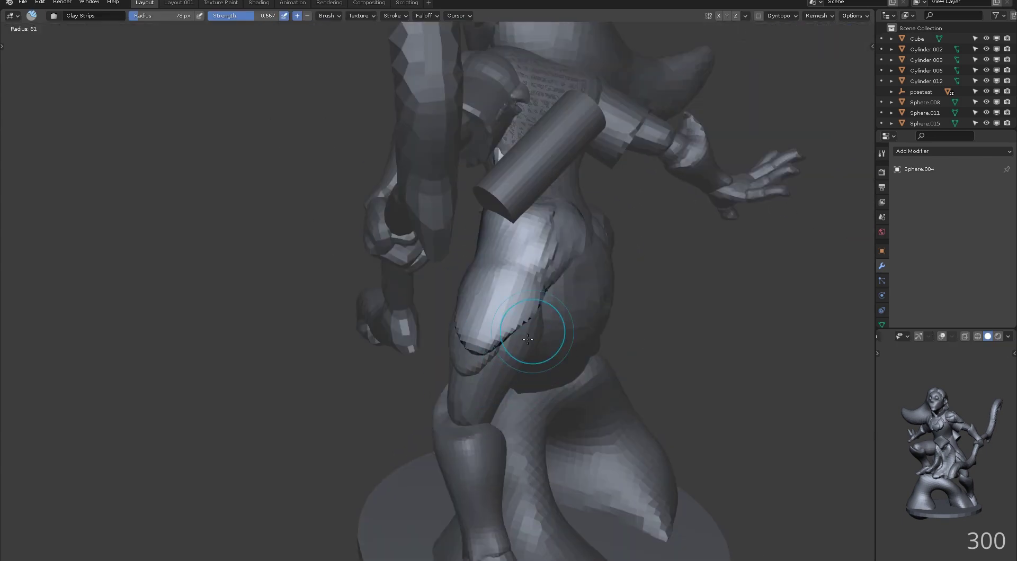
click(524, 337)
drag(523, 307, 506, 333)
mouse_move(506, 334)
middle_down()
mouse_move(513, 355)
mouse_move(528, 322)
middle_up()
middle_drag(612, 265, 609, 219)
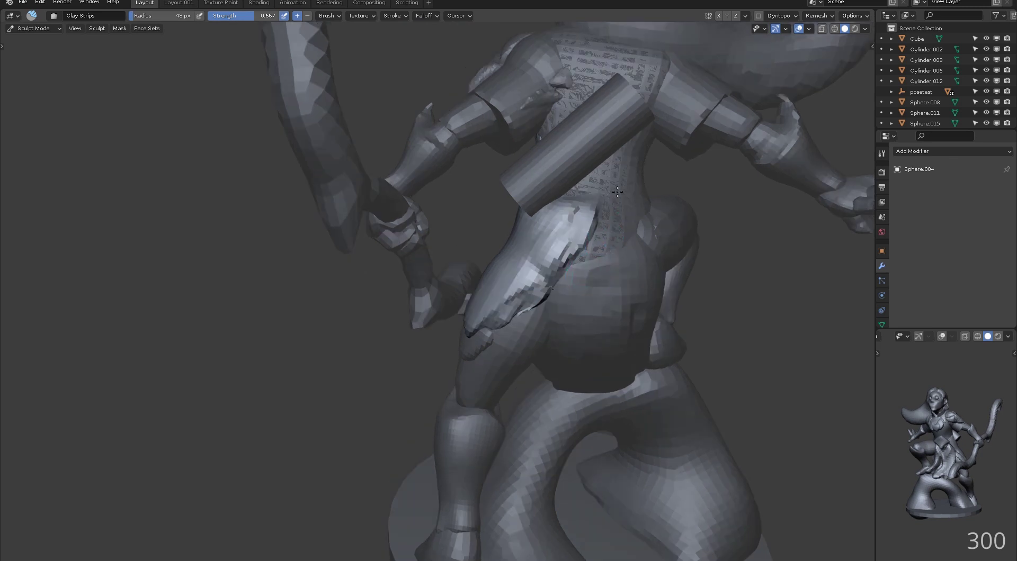
scroll(609, 219, down, 8)
mouse_move(588, 119)
middle_down()
mouse_move(365, 108)
mouse_move(373, 51)
mouse_move(628, 105)
mouse_move(604, 108)
middle_up()
key(ctrl+Tab)
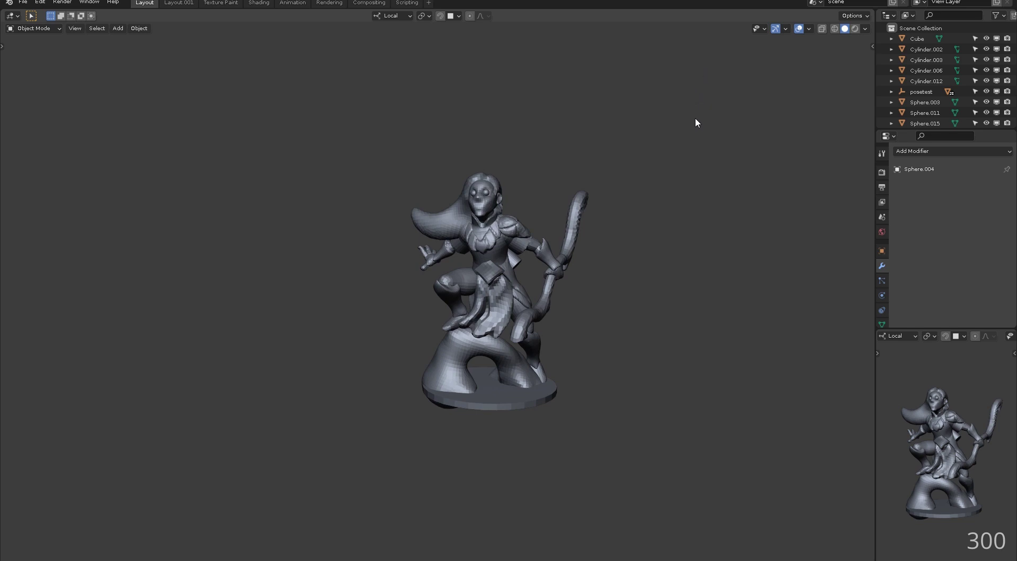
Select the bow, frame it in view, switch it to Sculpt Mode and voxel-remesh it
click(542, 299)
key(KP_Decimal)
key(ctrl+Tab)
key(ctrl+r)
scroll(619, 310, down, 1)
mouse_move(617, 311)
shift+middle_down()
mouse_move(670, 263)
mouse_move(668, 354)
shift+middle_up()
Tighten the pointed shapes on the bow with the Pinch/Magnify brush at a radius of 131 px
key(p)
key(f)
click(493, 413)
drag(470, 399, 471, 434)
middle_drag(469, 545, 462, 466)
middle_drag(490, 435, 518, 335)
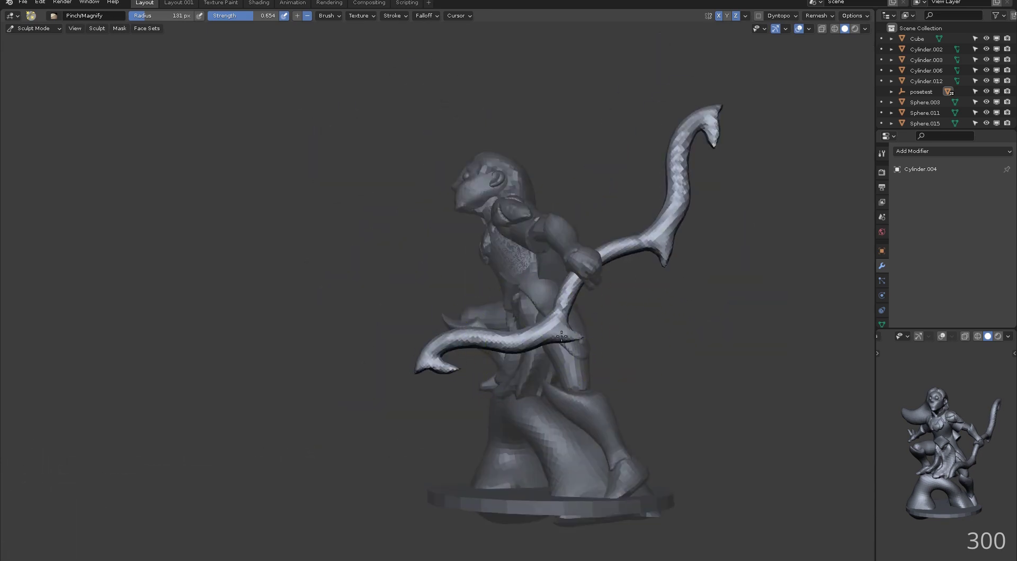
middle_drag(562, 265, 578, 238)
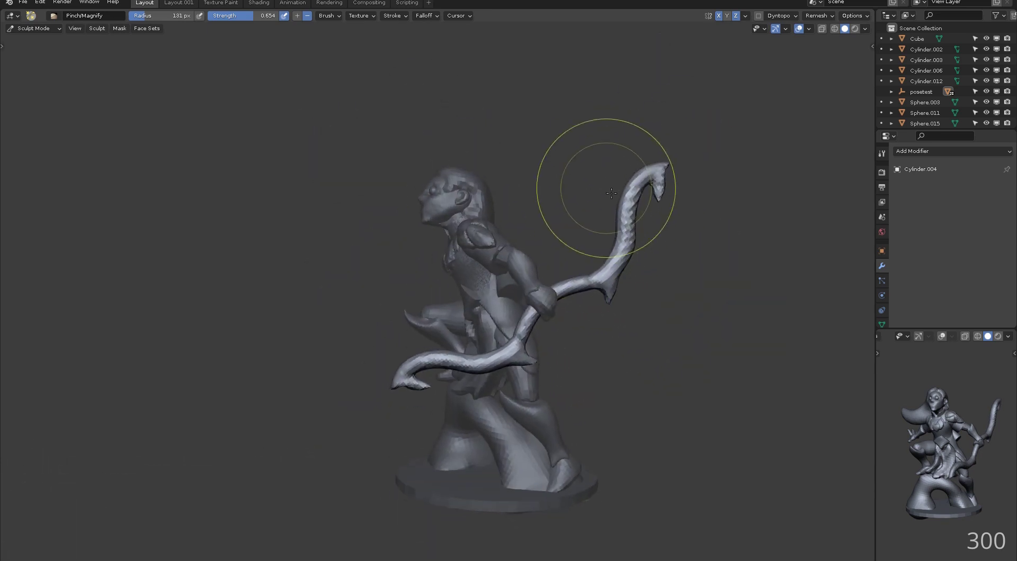
middle_drag(611, 193, 689, 183)
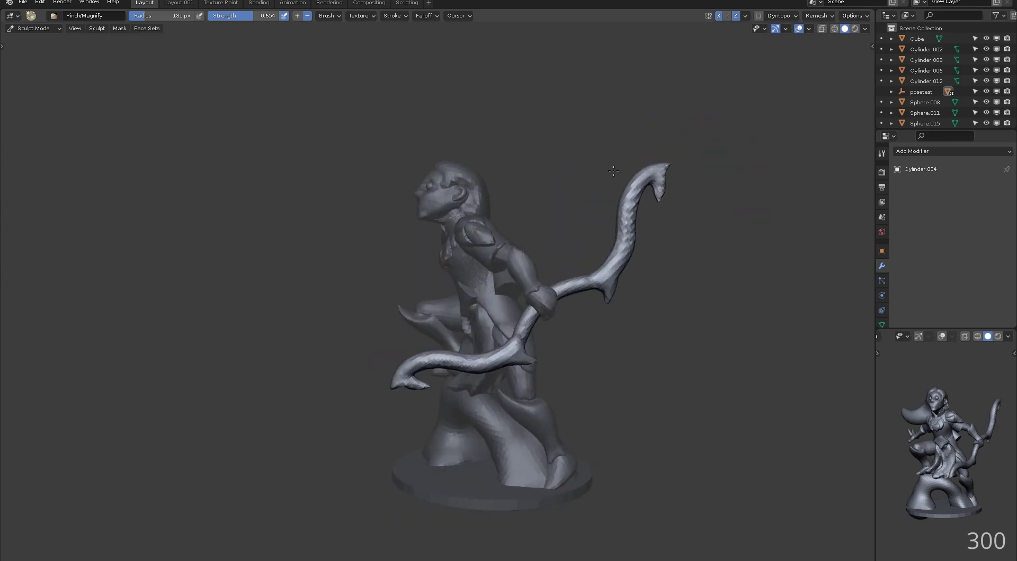
mouse_move(582, 265)
middle_down()
mouse_move(662, 186)
mouse_move(681, 141)
mouse_move(565, 303)
mouse_move(538, 227)
mouse_move(558, 233)
middle_up()
Flatten the surfaces of the bow's lower limb and spike with the Scrape/Peaks brush
scroll(519, 230, up, 6)
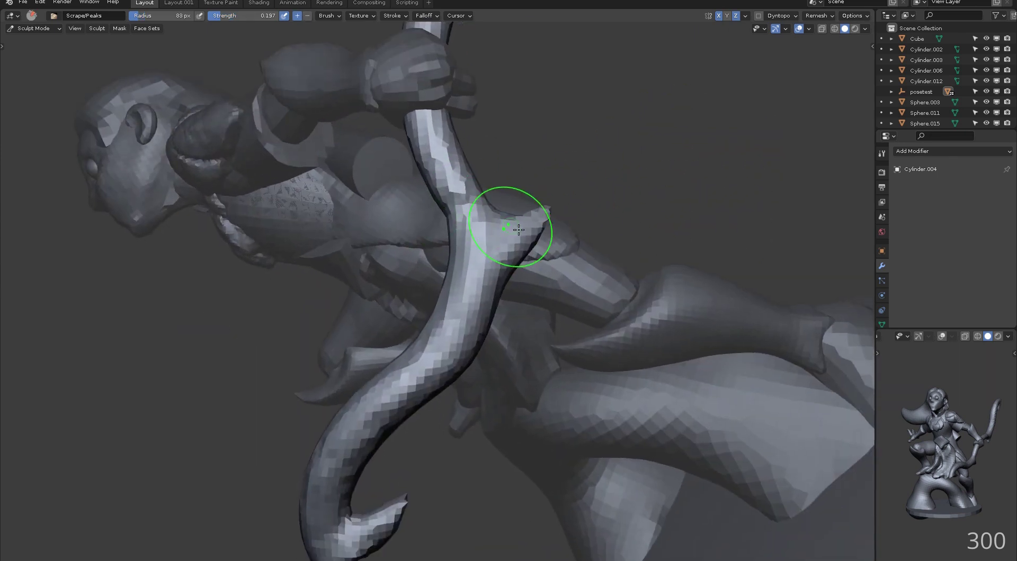
key(grave)
click(479, 152)
mouse_move(504, 264)
middle_down()
mouse_move(509, 295)
mouse_move(535, 282)
mouse_move(438, 329)
mouse_move(384, 315)
middle_up()
shift+middle_drag(436, 292, 451, 285)
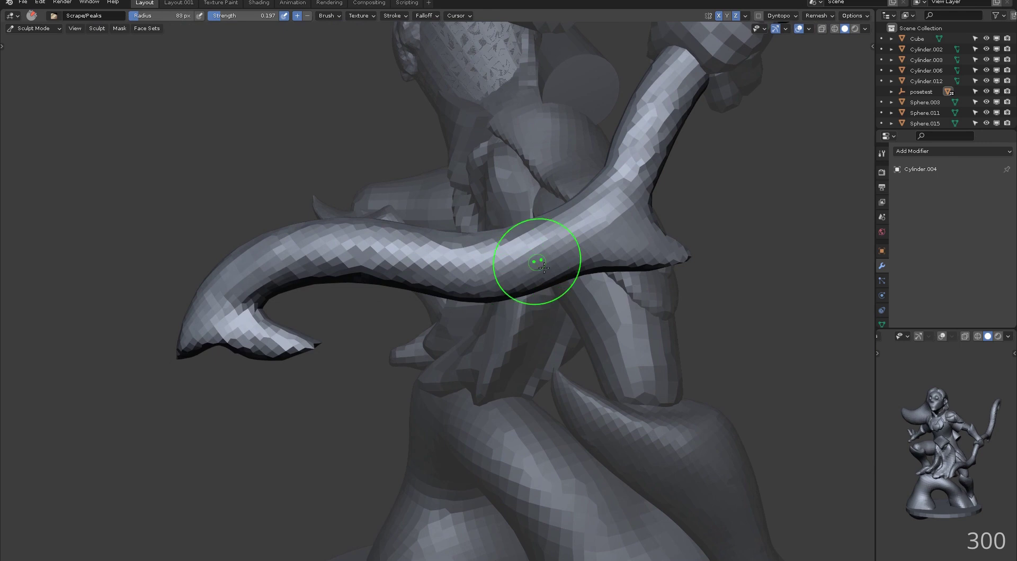
middle_drag(956, 403, 939, 416)
key(grave)
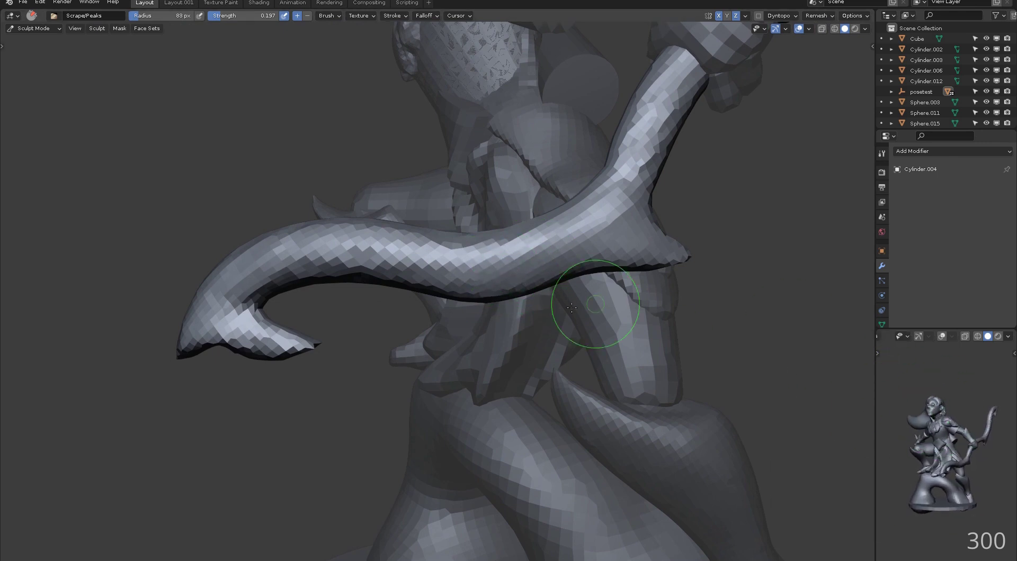
shift+middle_drag(421, 278, 458, 273)
mouse_move(286, 316)
middle_down()
mouse_move(306, 347)
mouse_move(408, 323)
middle_up()
mouse_move(246, 323)
middle_down()
mouse_move(302, 301)
mouse_move(238, 254)
mouse_move(312, 270)
mouse_move(323, 345)
mouse_move(349, 264)
middle_up()
Sculpt sharper creases into the curled tip of the bow's lower limb
key(shift+c)
mouse_move(360, 312)
middle_down()
mouse_move(370, 283)
mouse_move(472, 334)
mouse_move(275, 286)
middle_up()
scroll(365, 295, up, 2)
click(366, 291)
drag(341, 282, 370, 293)
mouse_move(370, 293)
middle_down()
mouse_move(455, 291)
mouse_move(257, 195)
mouse_move(247, 44)
mouse_move(297, 201)
mouse_move(268, 233)
middle_up()
mouse_move(265, 276)
middle_down()
mouse_move(287, 261)
mouse_move(209, 228)
middle_up()
drag(209, 228, 257, 239)
Pinch the edges of the bow's lower tip, then save the file and return to Object Mode
middle_drag(256, 238, 336, 302)
ctrl+middle_drag(336, 302, 344, 264)
key(p)
drag(353, 270, 363, 269)
mouse_move(339, 275)
middle_down()
mouse_move(450, 265)
mouse_move(344, 286)
middle_up()
ctrl+middle_drag(344, 286, 355, 114)
ctrl+middle_drag(461, 164, 436, 453)
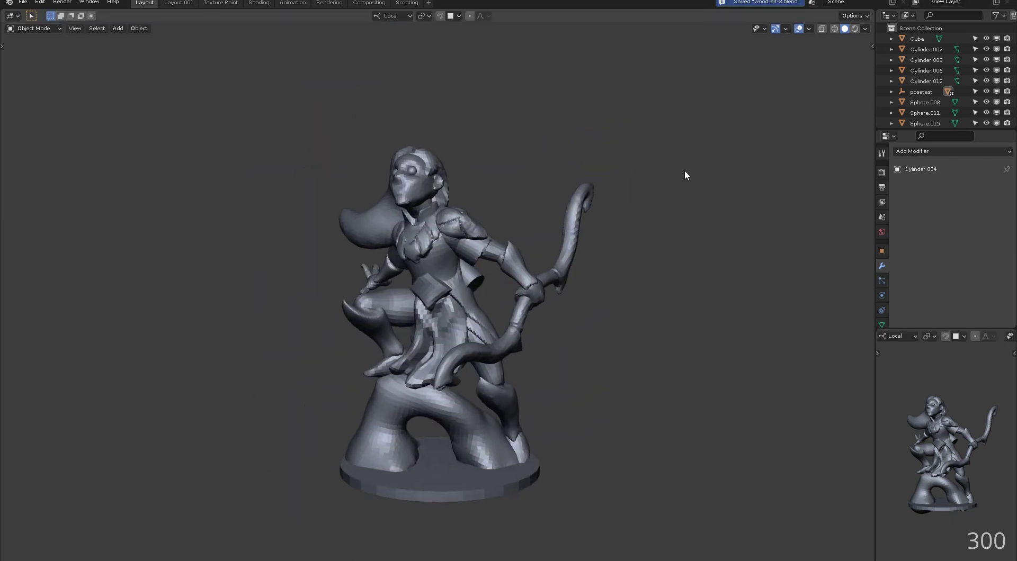
Select the flowing hair and switch it to Sculpt Mode with an enlarged Snake Hook brush
key(grave)
click(619, 113)
key(grave)
click(620, 101)
shift+middle_drag(572, 120, 570, 101)
mouse_move(570, 100)
middle_down()
mouse_move(614, 102)
mouse_move(472, 91)
mouse_move(602, 105)
mouse_move(722, 138)
middle_up()
click(439, 217)
key(ctrl+Tab)
middle_drag(318, 164, 343, 193)
key(k)
key(f)
click(502, 369)
Pull the flowing hair from above into a longer, thinner curved sweep with Snake Hook
middle_drag(493, 365, 484, 384)
mouse_move(423, 370)
mouse_down()
mouse_move(460, 384)
mouse_move(566, 363)
mouse_up()
key(ctrl+z)
key(f)
click(500, 345)
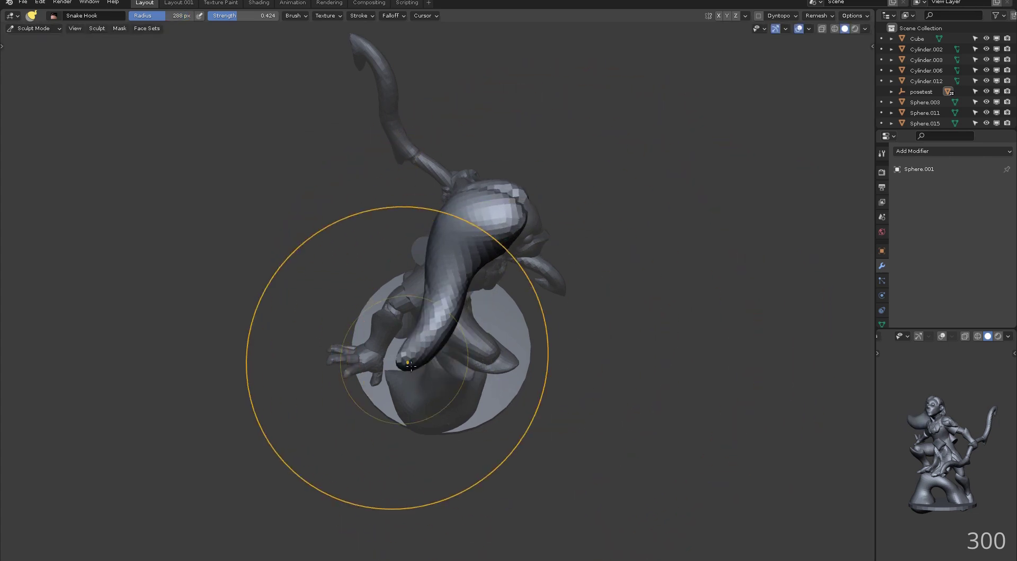
mouse_move(594, 348)
middle_down()
mouse_move(492, 222)
mouse_move(519, 251)
mouse_move(522, 204)
mouse_move(454, 216)
mouse_move(562, 226)
mouse_move(448, 300)
mouse_move(426, 256)
mouse_move(473, 214)
mouse_move(545, 215)
mouse_move(539, 197)
middle_up()
key(f)
click(517, 235)
key(f)
click(656, 187)
mouse_move(405, 221)
mouse_down()
mouse_move(384, 205)
mouse_move(343, 243)
mouse_move(355, 257)
mouse_up()
key(f)
click(499, 242)
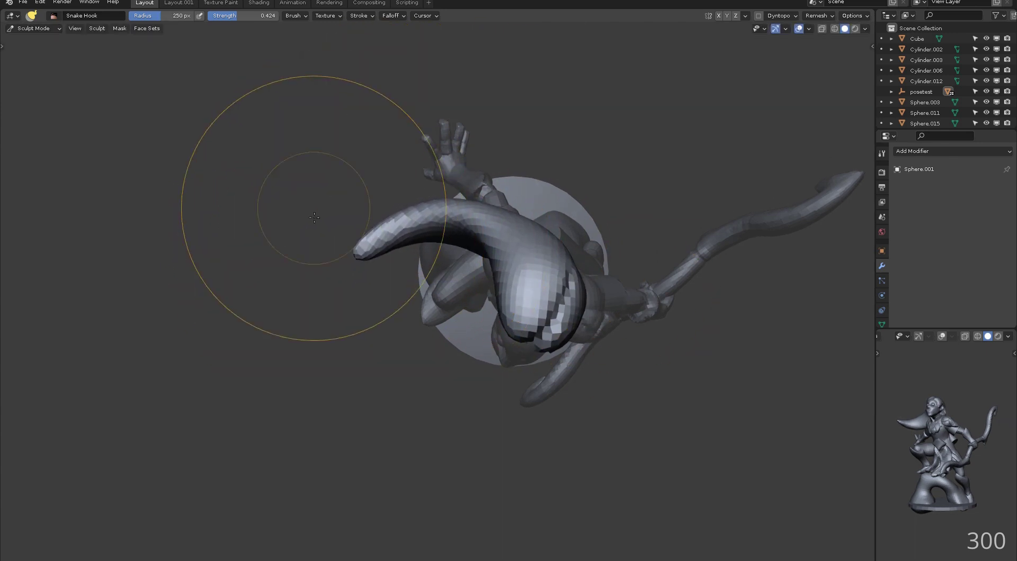
Check the hair's silhouette against the whole figure from the front and return to Object Mode
middle_drag(268, 229, 343, 198)
key(grave)
click(384, 232)
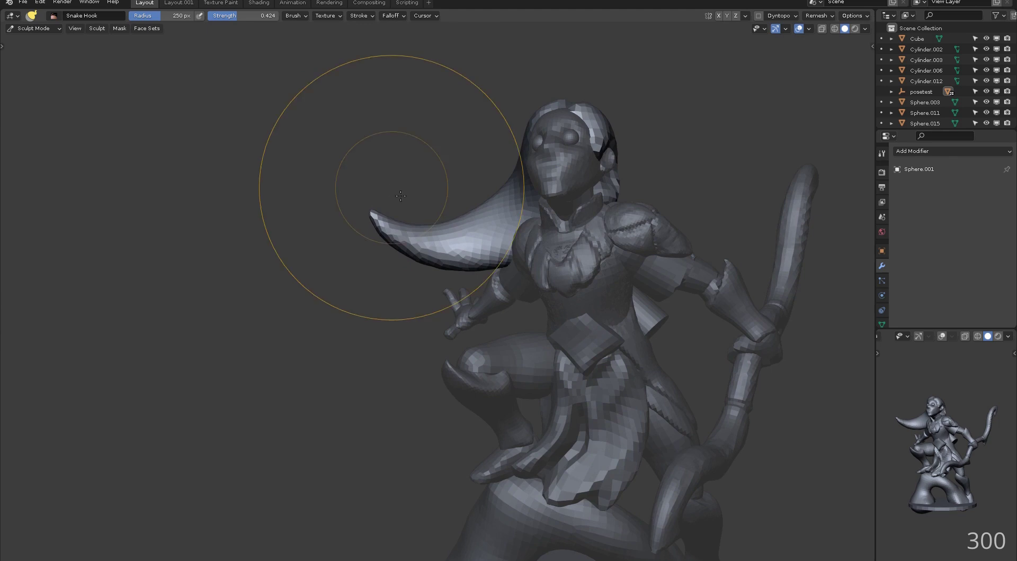
scroll(510, 202, down, 5)
mouse_move(509, 201)
middle_down()
mouse_move(424, 169)
mouse_move(470, 150)
middle_up()
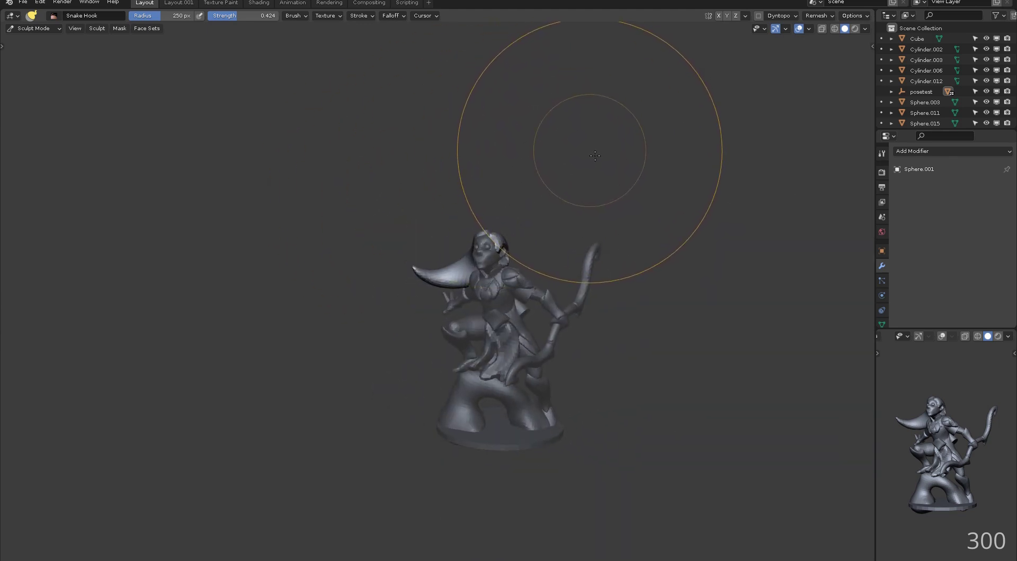
middle_drag(971, 423, 945, 406)
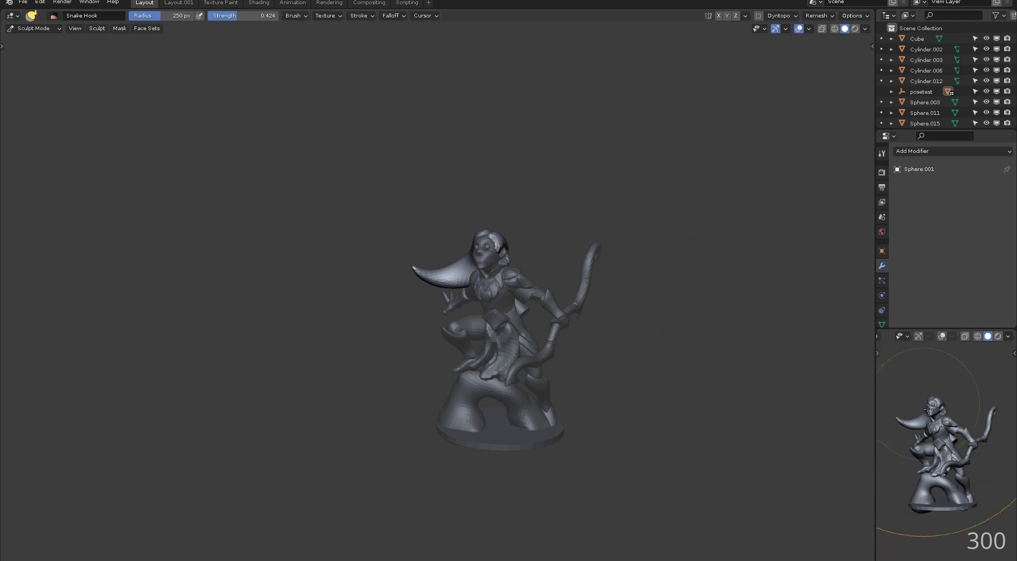
key(ctrl+Tab)
Select the head, frame it in view, switch it to Sculpt Mode and voxel-remesh it
shift+middle_drag(603, 169, 595, 163)
click(498, 239)
key(KP_Decimal)
key(ctrl+Tab)
middle_drag(657, 152, 690, 132)
key(ctrl+r)
click(567, 184)
Add volume around the nose and mouth area of the face with Clay Strips
key(c)
mouse_move(419, 159)
middle_down()
mouse_move(459, 161)
mouse_move(397, 159)
mouse_move(477, 160)
middle_up()
scroll(460, 161, up, 2)
mouse_move(472, 302)
middle_down()
mouse_move(465, 272)
mouse_move(475, 289)
middle_up()
mouse_move(460, 251)
middle_down()
mouse_move(498, 245)
mouse_move(466, 257)
middle_up()
drag(479, 254, 501, 263)
Carve the sides and underside of the nose with Draw Sharp
key(shift+c)
middle_drag(609, 204, 558, 195)
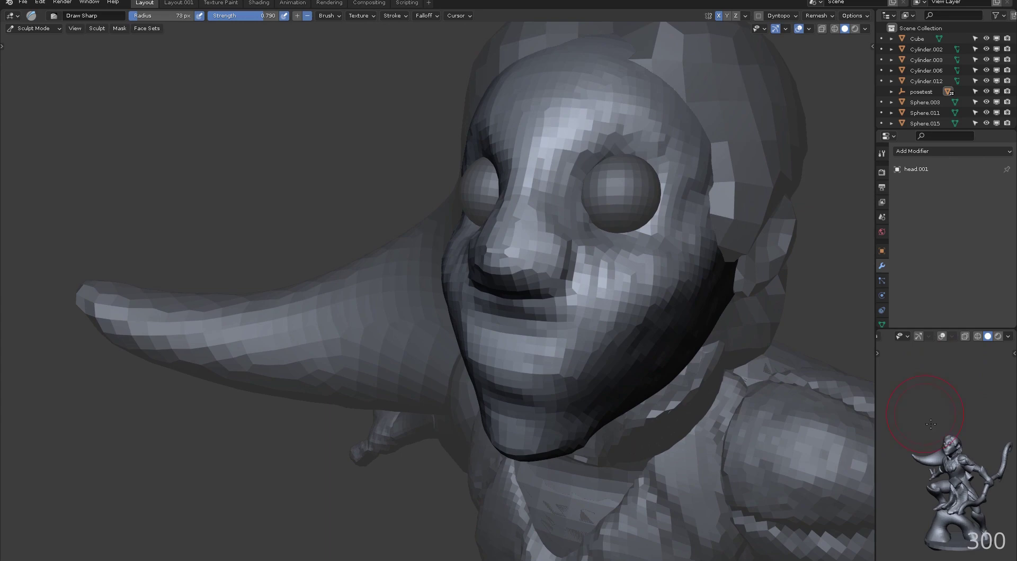
middle_drag(624, 193, 495, 271)
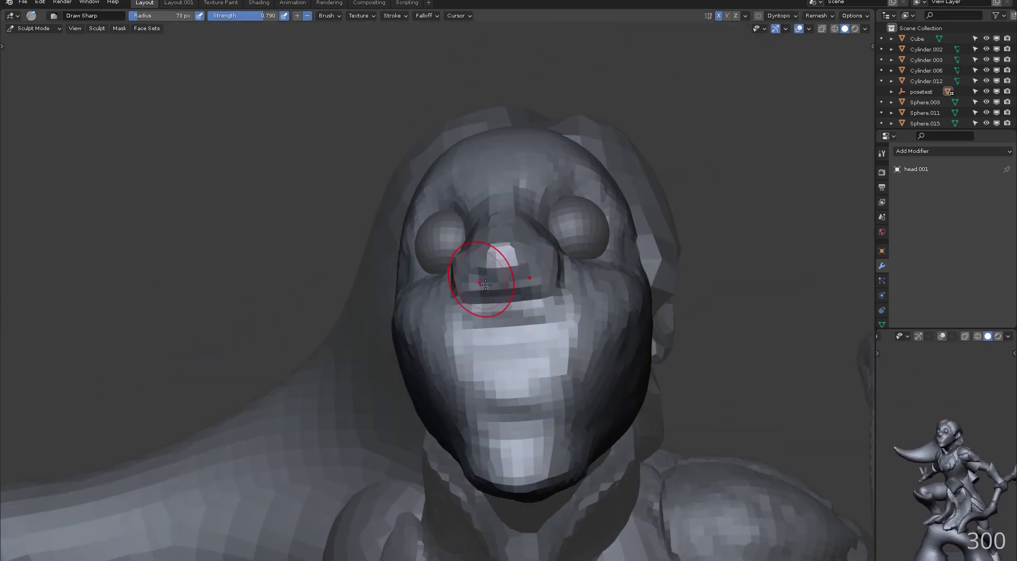
middle_drag(500, 201, 511, 248)
mouse_move(520, 184)
middle_down()
mouse_move(498, 220)
mouse_move(393, 191)
middle_up()
scroll(393, 190, up, 3)
Refine the nose and the area around the mouth with the Snake Hook and Inflate/Deflate brushes
key(k)
mouse_move(477, 315)
middle_down()
mouse_move(472, 281)
mouse_move(501, 286)
mouse_move(441, 272)
mouse_move(495, 284)
middle_up()
key(f)
click(494, 354)
middle_drag(430, 353, 432, 353)
key(i)
drag(431, 353, 413, 358)
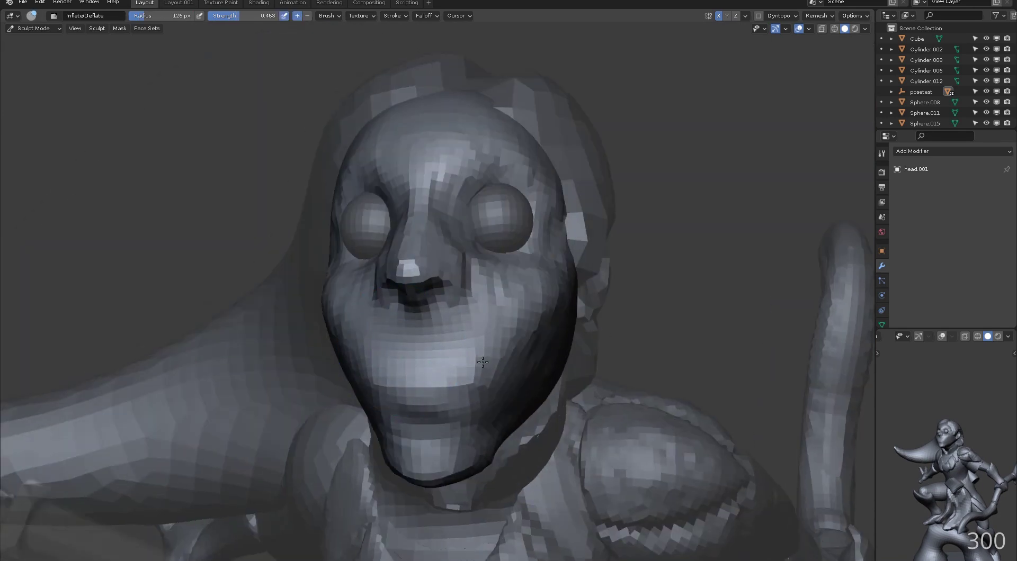
Carve the mouth line across the lower face with Draw Sharp at a radius of 32 px
middle_drag(413, 358, 449, 356)
middle_drag(503, 334, 473, 330)
mouse_move(374, 307)
middle_down()
mouse_move(344, 301)
mouse_move(442, 364)
mouse_move(371, 352)
mouse_move(445, 339)
middle_up()
mouse_move(625, 212)
ctrl+middle_down()
mouse_move(630, 260)
mouse_move(609, 211)
ctrl+middle_up()
key(d)
mouse_move(413, 339)
middle_down()
mouse_move(408, 284)
mouse_move(494, 288)
middle_up()
key(f)
click(448, 298)
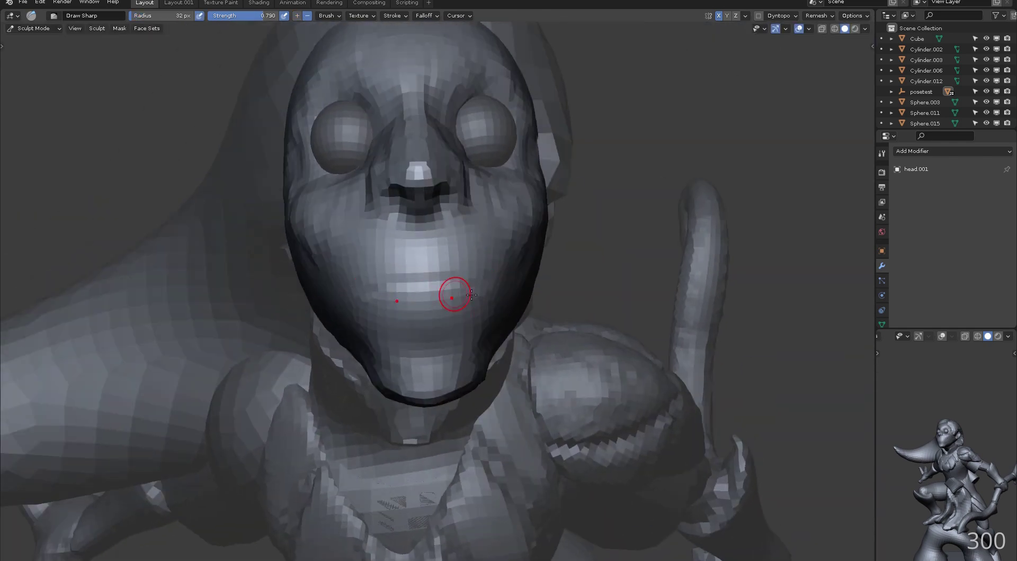
mouse_move(387, 312)
middle_down()
mouse_move(442, 301)
mouse_move(386, 312)
mouse_move(407, 287)
middle_up()
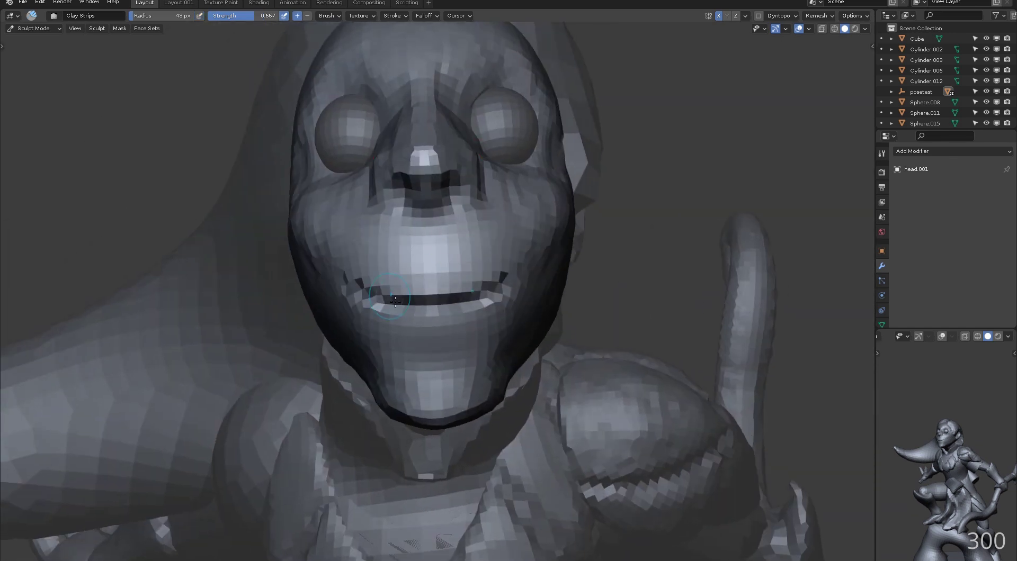
Build up the lips around the mouth line with a 32 px Clay Strips brush
key(c)
key(f)
middle_drag(458, 329, 456, 278)
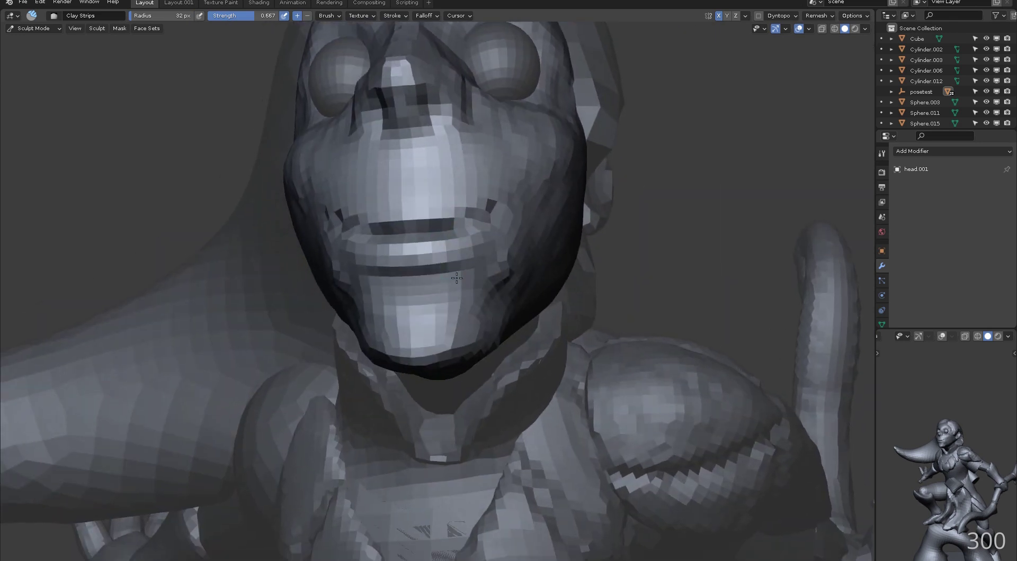
middle_drag(500, 313, 445, 177)
mouse_move(358, 256)
middle_down()
mouse_move(349, 208)
mouse_move(403, 249)
mouse_move(339, 271)
mouse_move(429, 323)
mouse_move(356, 242)
mouse_move(333, 233)
middle_up()
scroll(386, 270, down, 5)
Adjust the facial profile of the nose, lips and chin from the side with a 231 px Snake Hook brush
key(k)
key(f)
click(379, 238)
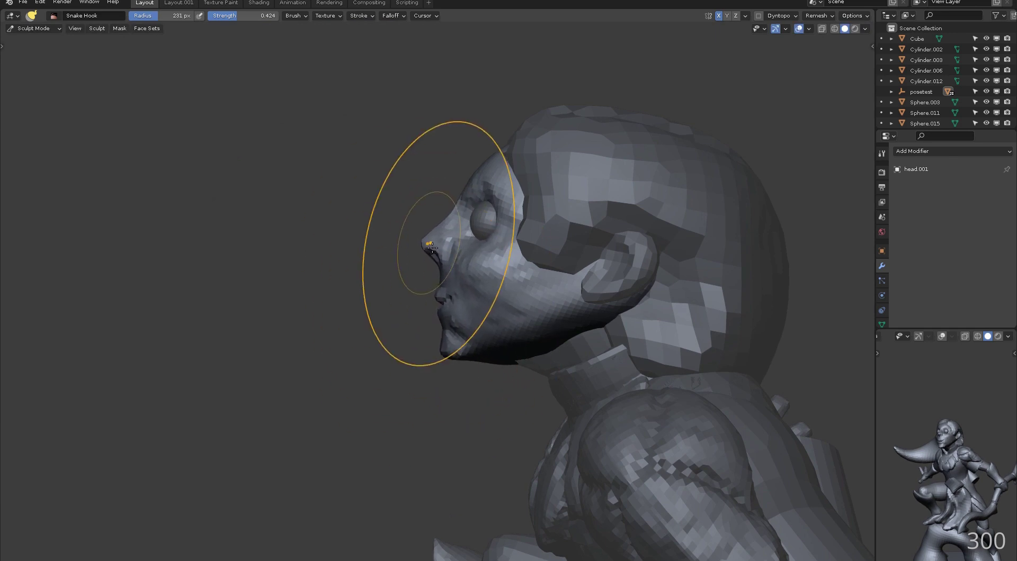
middle_drag(505, 151, 532, 176)
middle_drag(544, 233, 547, 265)
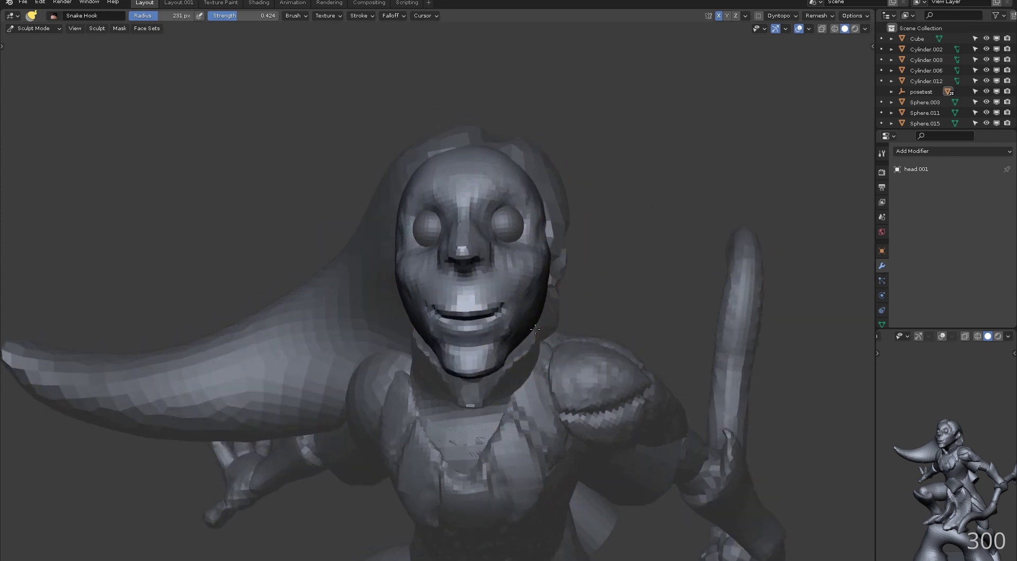
middle_drag(599, 144, 523, 173)
Adjust the mouth corners with a 144 px Snake Hook brush and sharpen the creases around the mouth with Draw Sharp
scroll(498, 265, up, 4)
key(f)
mouse_move(497, 266)
middle_down()
mouse_move(533, 220)
mouse_move(515, 230)
middle_up()
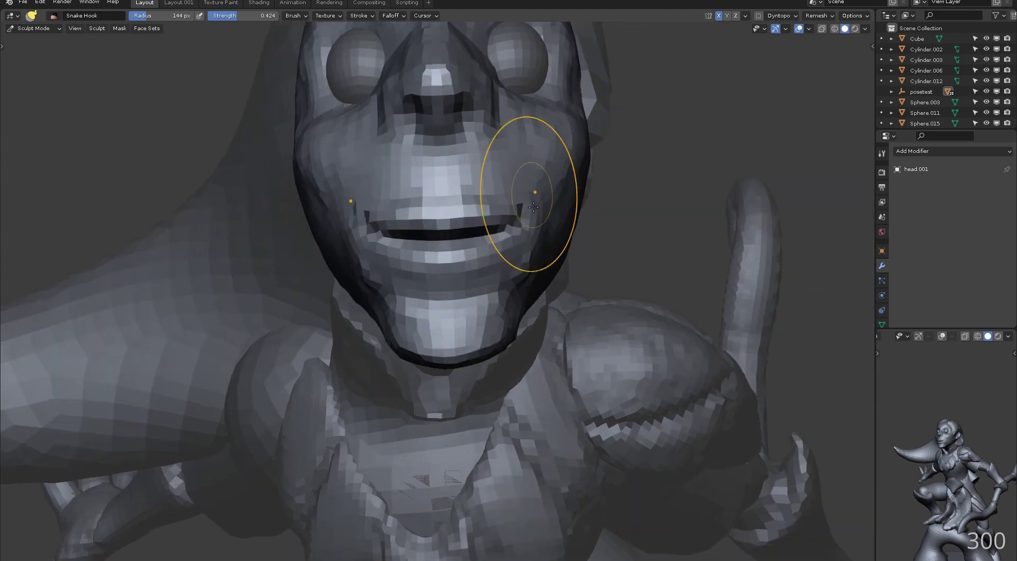
key(1)
middle_drag(437, 216, 456, 209)
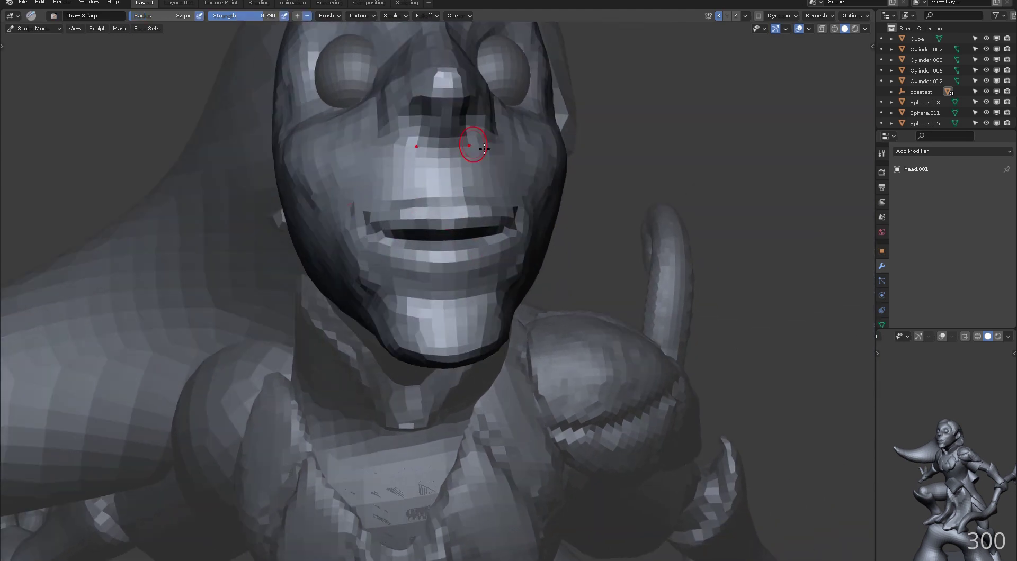
middle_drag(439, 156, 437, 310)
mouse_move(370, 322)
middle_down()
mouse_move(491, 241)
mouse_move(491, 195)
middle_up()
Narrow and reshape the jaw and chin with a 205 px Snake Hook brush
key(k)
mouse_move(535, 318)
middle_down()
mouse_move(455, 331)
mouse_move(404, 292)
mouse_move(431, 283)
middle_up()
mouse_move(562, 212)
middle_down()
mouse_move(616, 209)
mouse_move(579, 206)
middle_up()
middle_drag(642, 152, 515, 251)
click(562, 225)
middle_drag(562, 226, 419, 163)
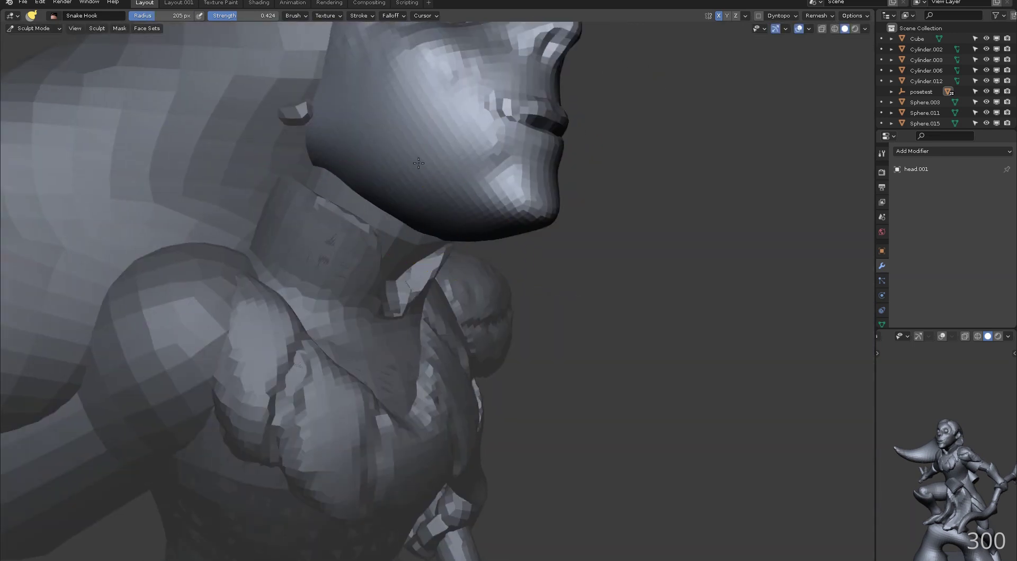
scroll(486, 101, down, 9)
mouse_move(486, 100)
middle_down()
mouse_move(432, 151)
mouse_move(439, 175)
mouse_move(425, 195)
middle_up()
scroll(440, 175, up, 4)
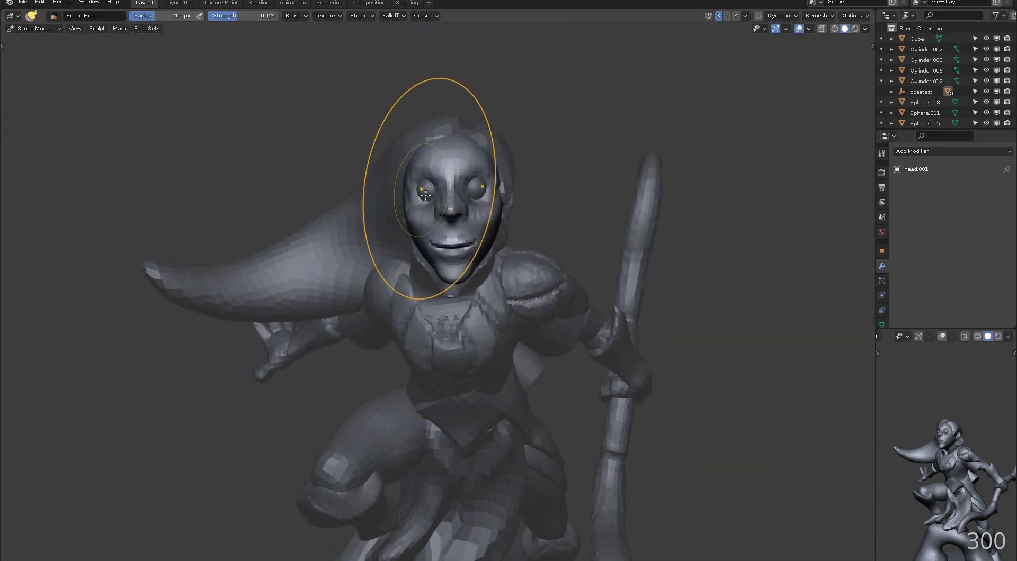
scroll(472, 145, up, 2)
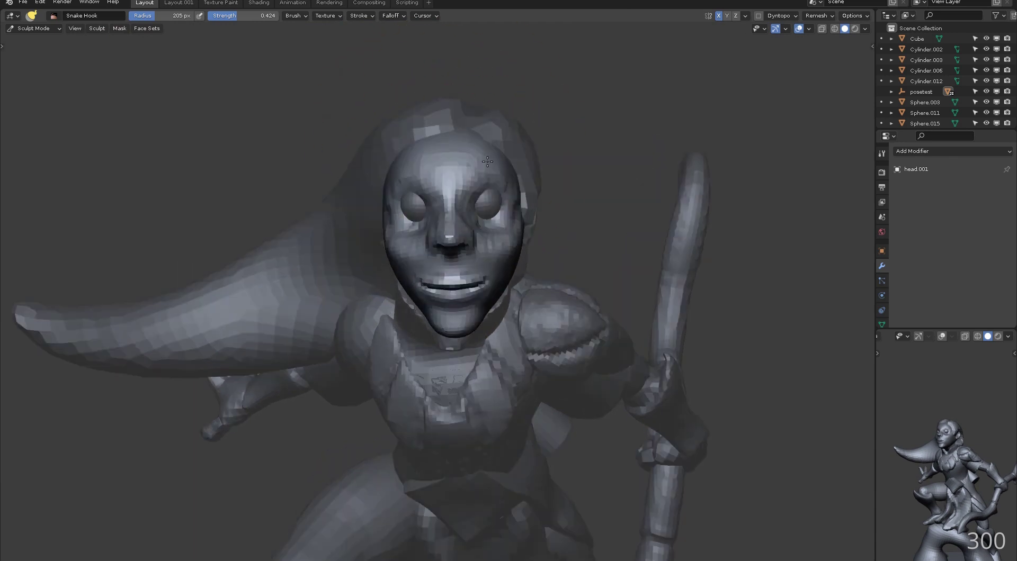
Move the eyeballs to a better position in Object Mode, then return the head to Sculpt Mode
key(ctrl+Tab)
click(484, 200)
key(g)
click(495, 192)
click(501, 168)
key(ctrl+Tab)
Build up the eyelids and brow folds around the eyeballs with a 54 px Clay Strips brush
mouse_move(570, 85)
middle_down()
mouse_move(537, 108)
mouse_move(598, 116)
middle_up()
scroll(477, 201, up, 6)
key(c)
key(f)
middle_drag(461, 212, 430, 211)
click(464, 201)
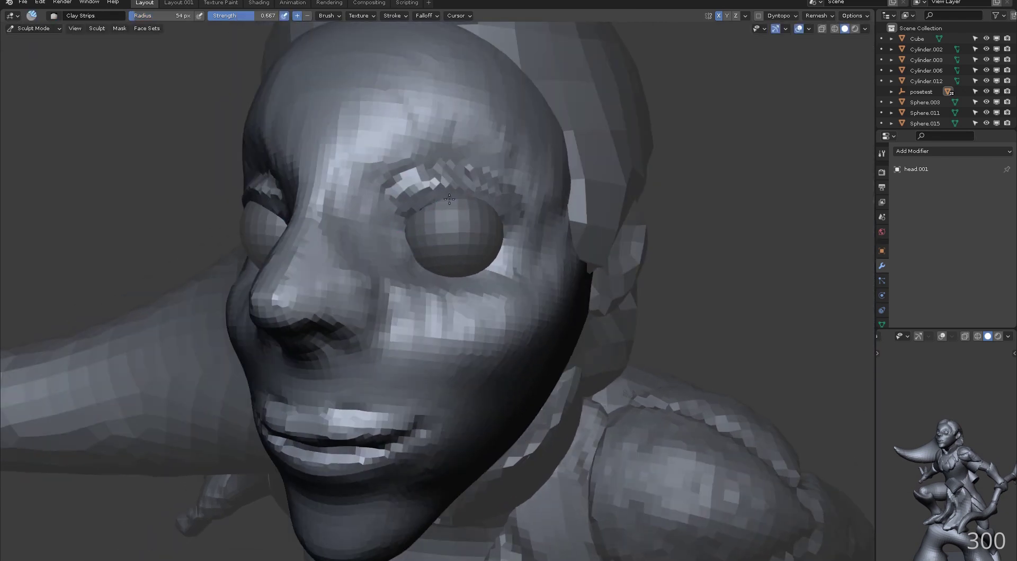
middle_drag(503, 208, 429, 273)
middle_drag(493, 277, 491, 267)
mouse_move(427, 162)
middle_down()
mouse_move(397, 201)
mouse_move(445, 203)
middle_up()
Pull the upper and lower eyelids around the curve of the eyeballs with a Snake Hook brush between 143 and 227 px
key(k)
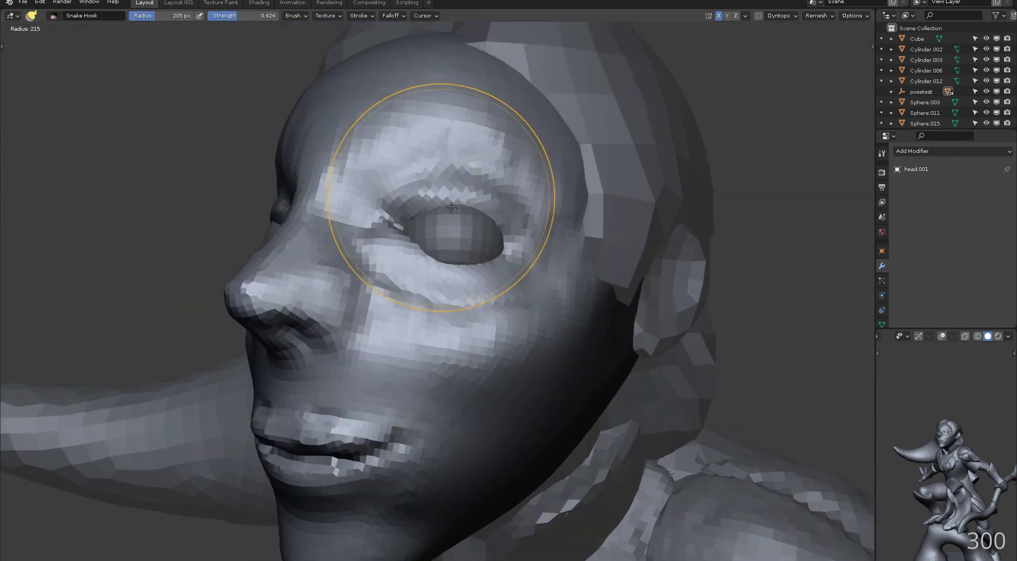
middle_drag(507, 126, 457, 189)
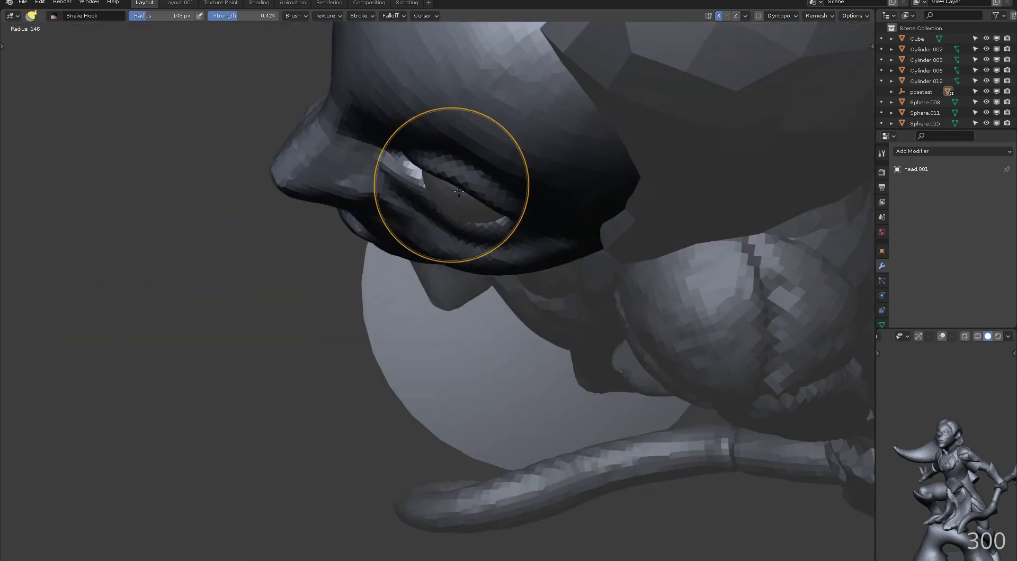
drag(463, 204, 475, 244)
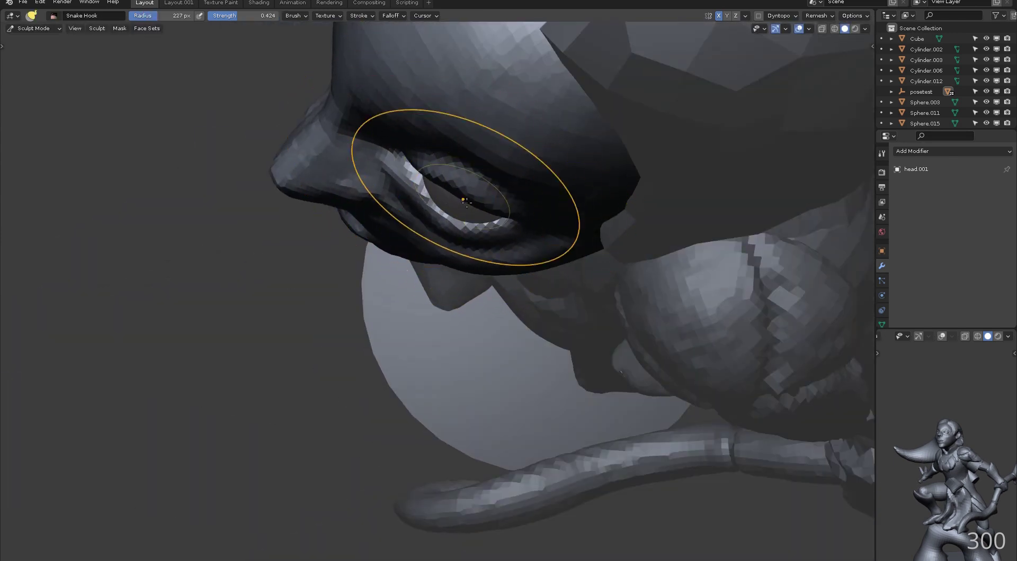
drag(466, 209, 404, 154)
middle_drag(531, 213, 567, 166)
key(f)
click(460, 229)
middle_drag(460, 228, 423, 225)
Refine the eyelid outline and the inner eye corners with a resized Snake Hook brush
scroll(498, 249, down, 9)
middle_drag(538, 222, 530, 172)
scroll(493, 177, up, 7)
key(f)
mouse_move(454, 256)
middle_down()
mouse_move(379, 273)
mouse_move(344, 302)
mouse_move(363, 281)
middle_up()
scroll(381, 227, up, 3)
key(f)
click(388, 217)
drag(385, 220, 398, 225)
Tighten the eyelid edges with a 70 px Pinch/Magnify brush and add volume around the eyes with Inflate/Deflate
mouse_move(276, 153)
middle_down()
mouse_move(319, 129)
mouse_move(466, 154)
mouse_move(426, 175)
middle_up()
scroll(320, 129, down, 4)
scroll(429, 176, up, 3)
key(p)
mouse_move(540, 297)
middle_down()
mouse_move(505, 302)
mouse_move(517, 308)
middle_up()
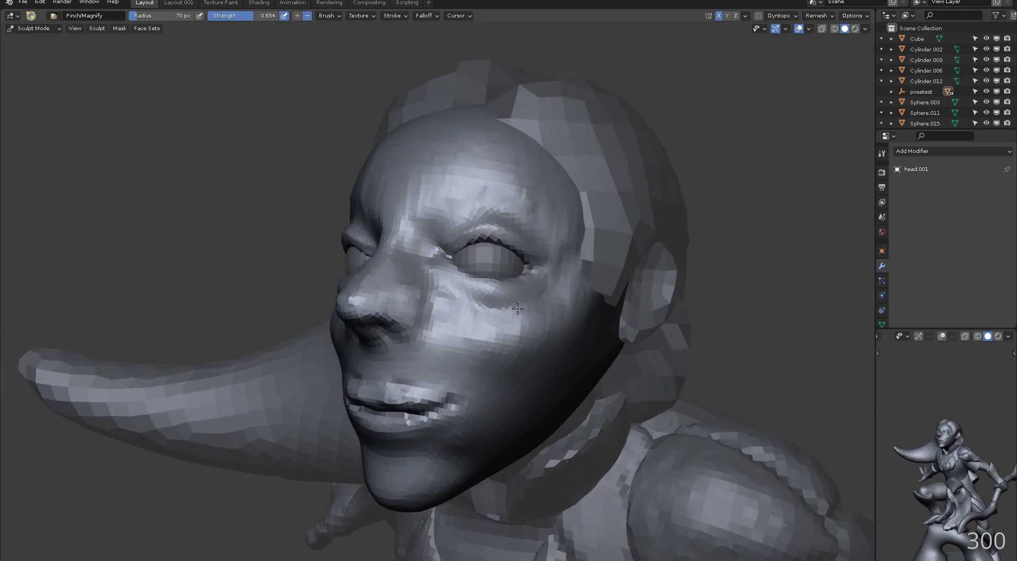
key(i)
scroll(551, 270, up, 2)
middle_drag(609, 291, 576, 290)
mouse_move(482, 287)
middle_down()
mouse_move(516, 246)
mouse_move(505, 280)
middle_up()
Define the eyelid creases with a 47 px Draw Sharp brush, then fill and smooth the cheeks, forehead and lips
key(d)
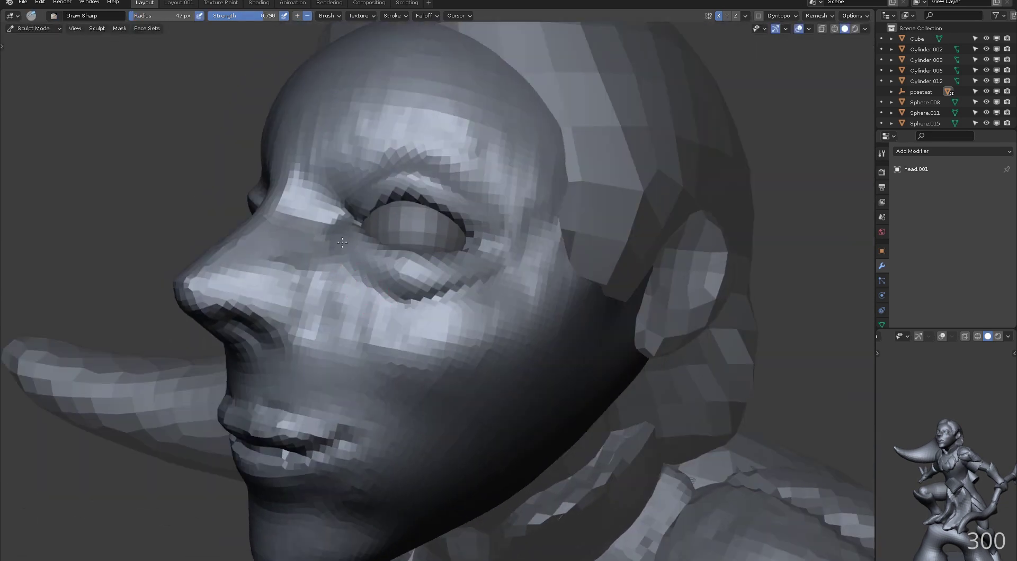
middle_drag(373, 253, 412, 233)
scroll(329, 115, down, 8)
middle_drag(339, 158, 413, 189)
middle_drag(382, 228, 414, 233)
scroll(415, 239, up, 4)
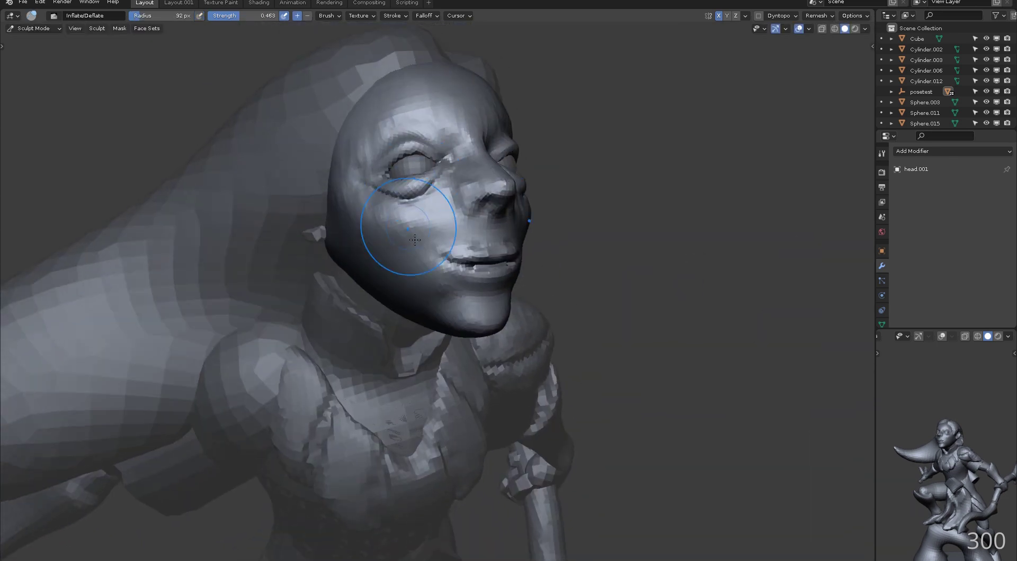
middle_drag(373, 141, 434, 104)
scroll(534, 157, down, 8)
scroll(533, 157, up, 8)
mouse_move(533, 157)
middle_down()
mouse_move(482, 158)
mouse_move(493, 217)
mouse_move(531, 175)
mouse_move(534, 142)
middle_up()
mouse_move(574, 108)
middle_down()
mouse_move(615, 81)
mouse_move(545, 112)
middle_up()
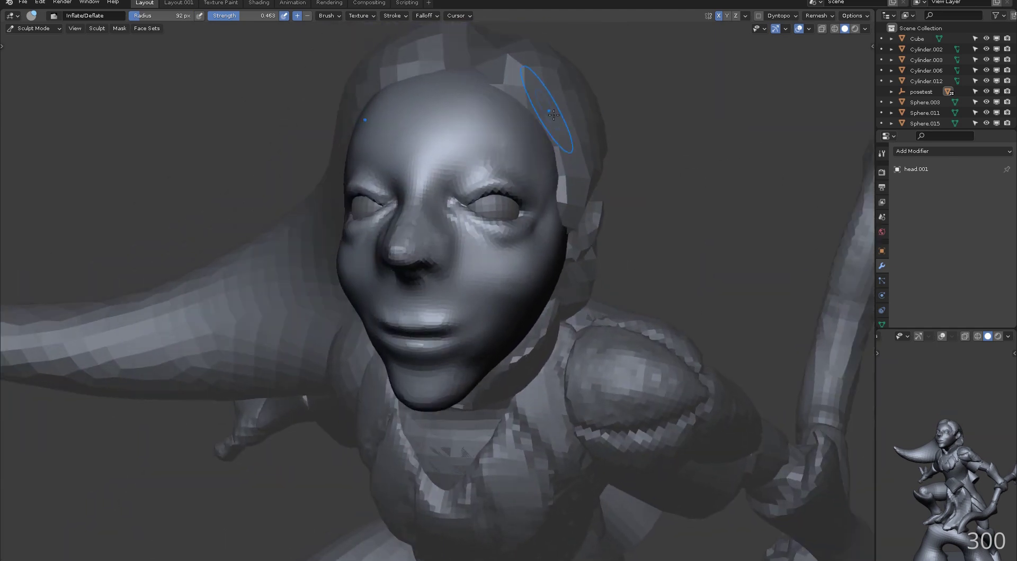
Sharpen the creases at the mouth corners, nostrils and inner eye corners with Draw Sharp
key(d)
middle_drag(423, 297, 449, 264)
drag(449, 265, 430, 247)
middle_drag(366, 259, 407, 262)
middle_drag(547, 140, 543, 173)
scroll(543, 172, up, 2)
mouse_move(344, 191)
middle_down()
mouse_move(420, 204)
mouse_move(410, 208)
middle_up()
shift+middle_drag(233, 61, 288, 103)
Reshape the upper eyelid and brow with a 213 px Snake Hook brush
key(k)
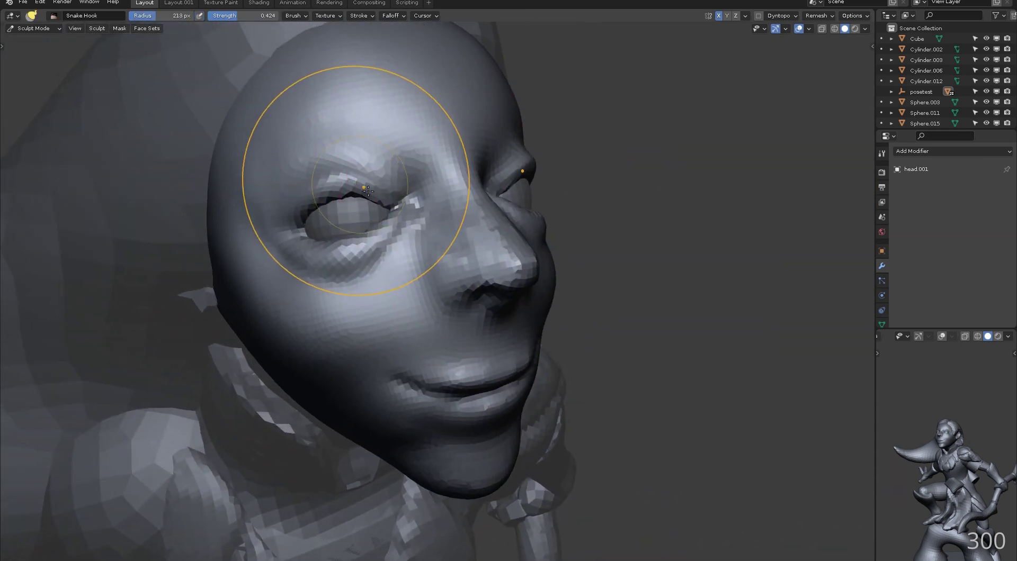
drag(370, 187, 351, 186)
middle_drag(365, 185, 318, 133)
scroll(436, 154, down, 6)
scroll(441, 158, up, 4)
middle_drag(529, 153, 488, 164)
Fine-tune the eye contours from several angles with a resized Snake Hook brush
middle_drag(625, 175, 529, 196)
scroll(558, 209, up, 2)
middle_drag(635, 248, 587, 262)
mouse_move(511, 270)
middle_down()
mouse_move(529, 278)
mouse_move(578, 268)
middle_up()
middle_drag(491, 256, 500, 241)
key(f)
click(490, 269)
drag(488, 269, 493, 262)
mouse_move(580, 283)
middle_down()
mouse_move(526, 283)
mouse_move(632, 318)
mouse_move(609, 360)
middle_up()
drag(533, 268, 541, 261)
middle_drag(541, 254, 465, 231)
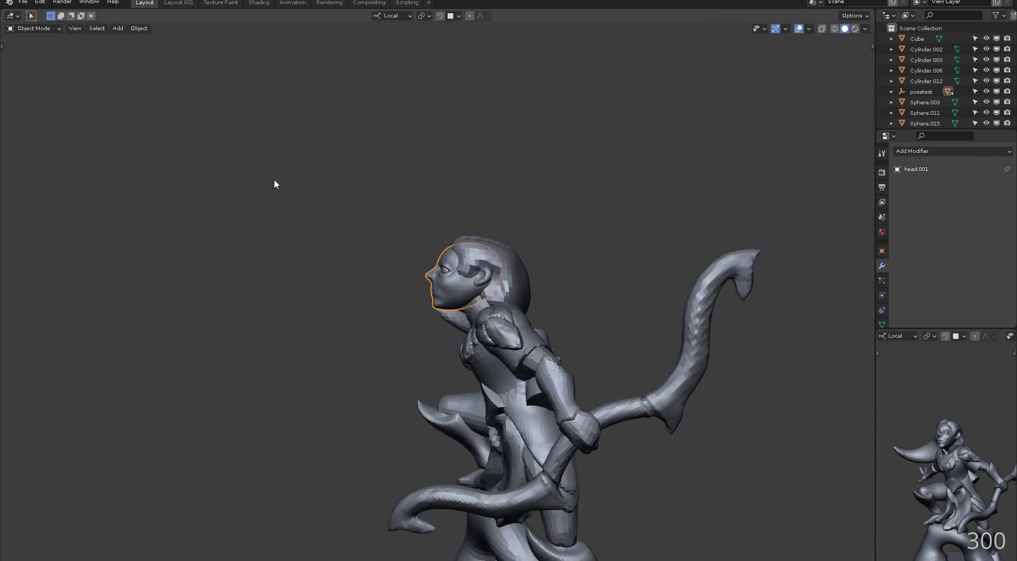
Adjust the head along its local Y axis in Object Mode, judging the profile from the side
scroll(274, 180, up, 3)
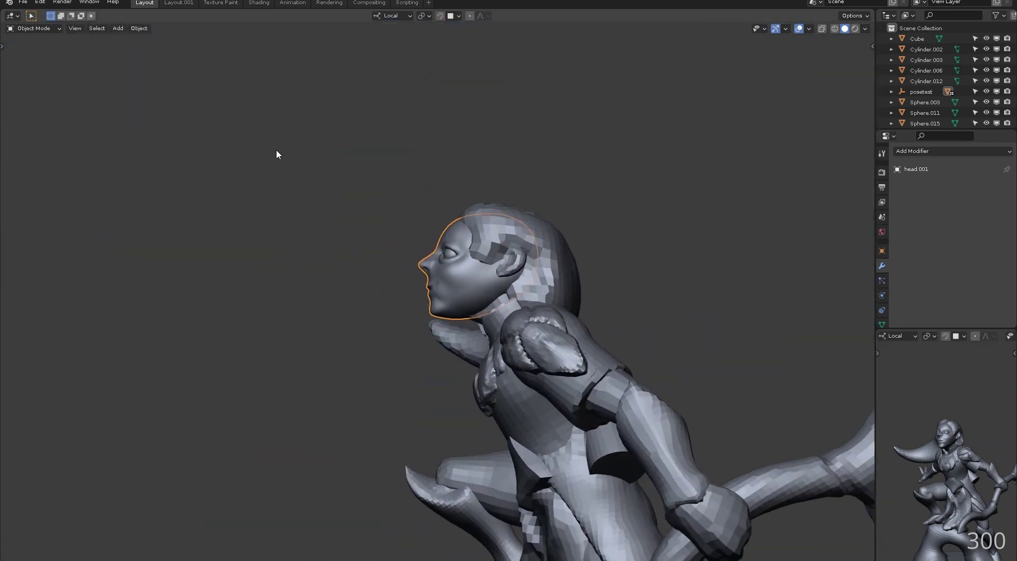
key(y)
click(313, 152)
middle_drag(314, 152, 347, 153)
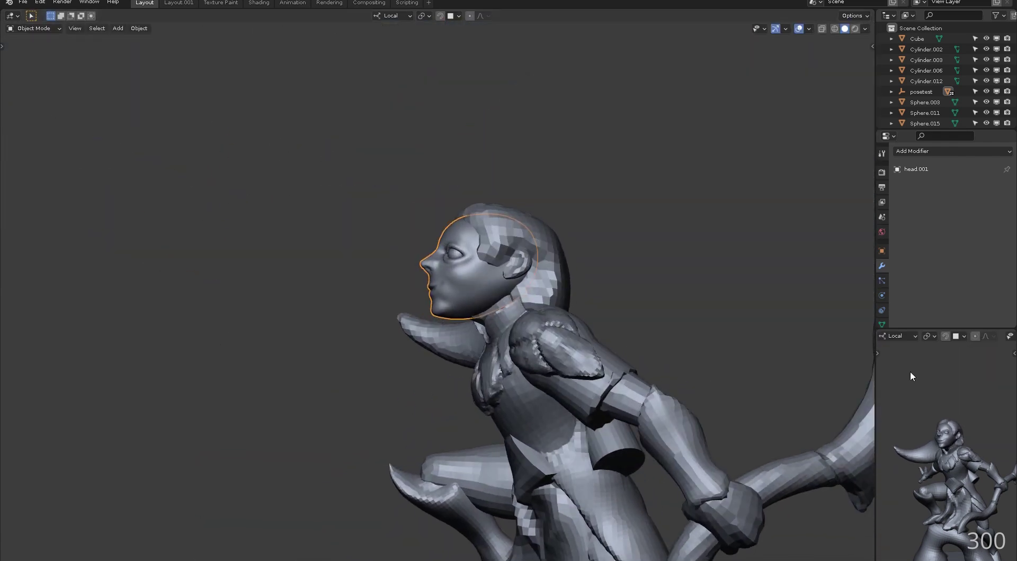
scroll(912, 372, down, 2)
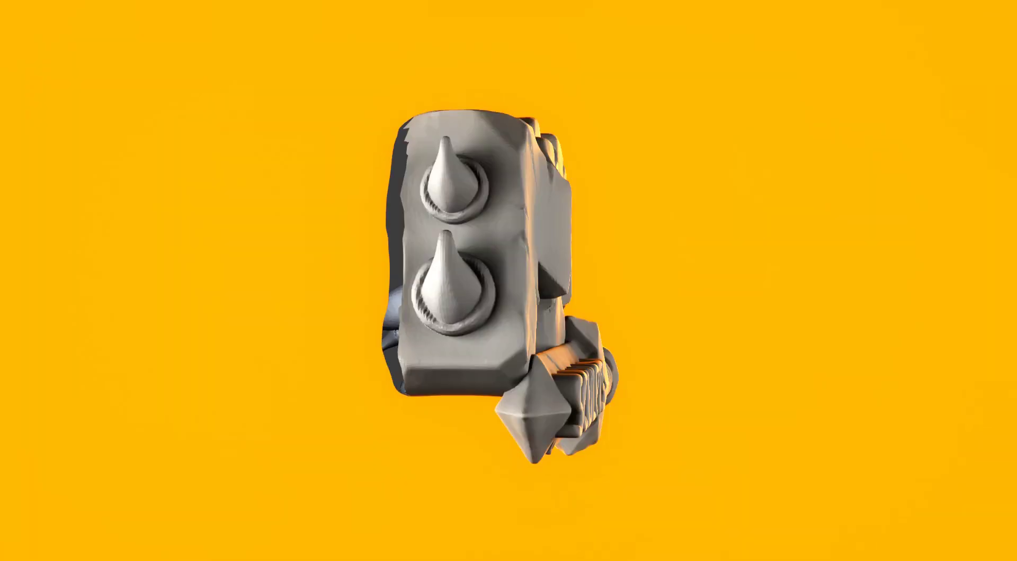